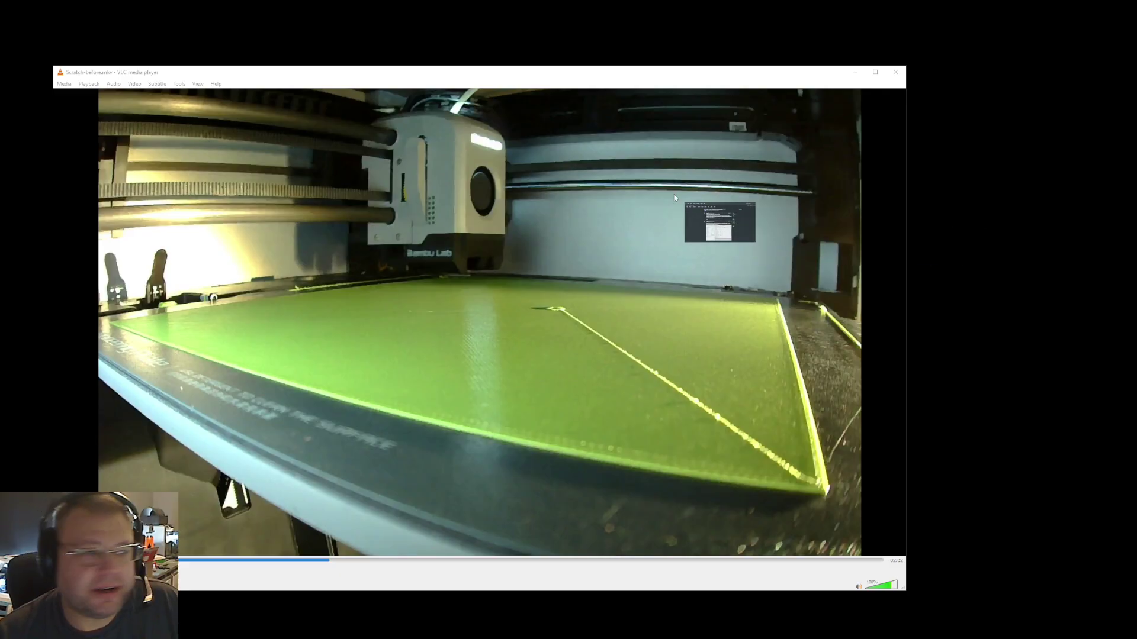
# Switch to the browser and read OrcaSlicer GitHub issue #2587 about minimum Z-hop between all travel moves.
pyautogui.click(579, 39)
pyautogui.moveTo(641, 12); pyautogui.dragTo(246, 5)
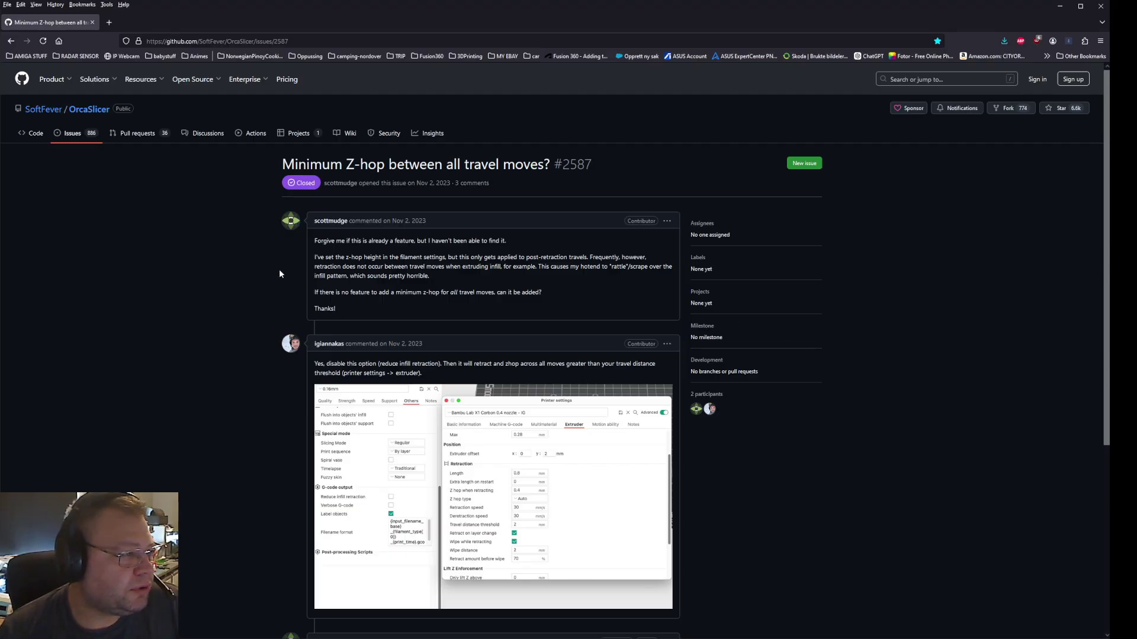
pyautogui.scroll(-1, 226, 286)
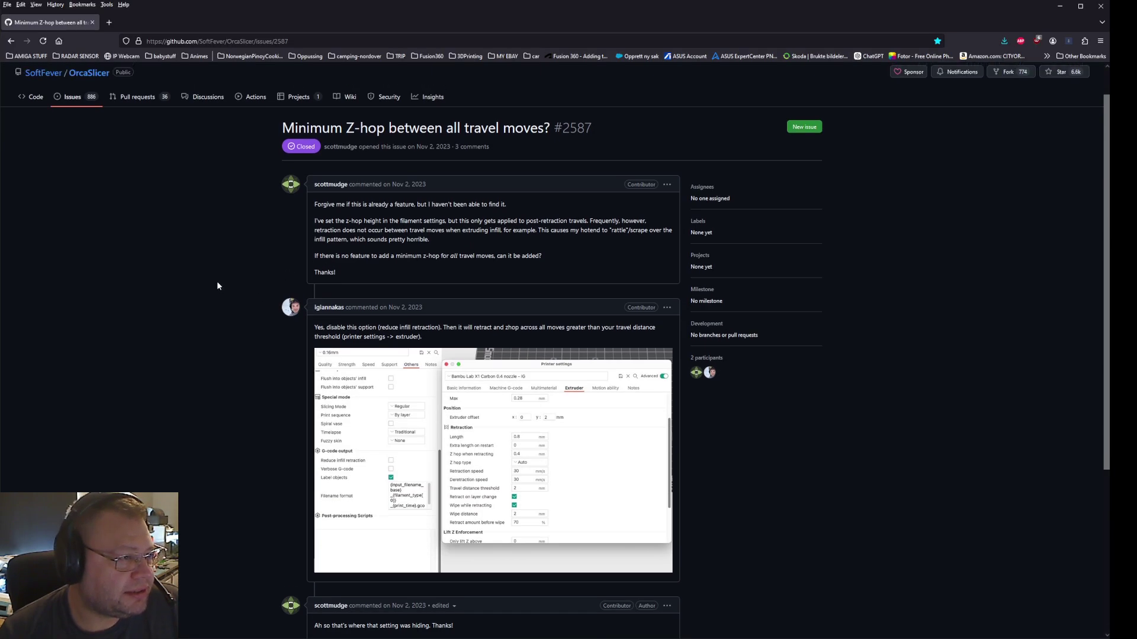
pyautogui.scroll(1, 216, 283)
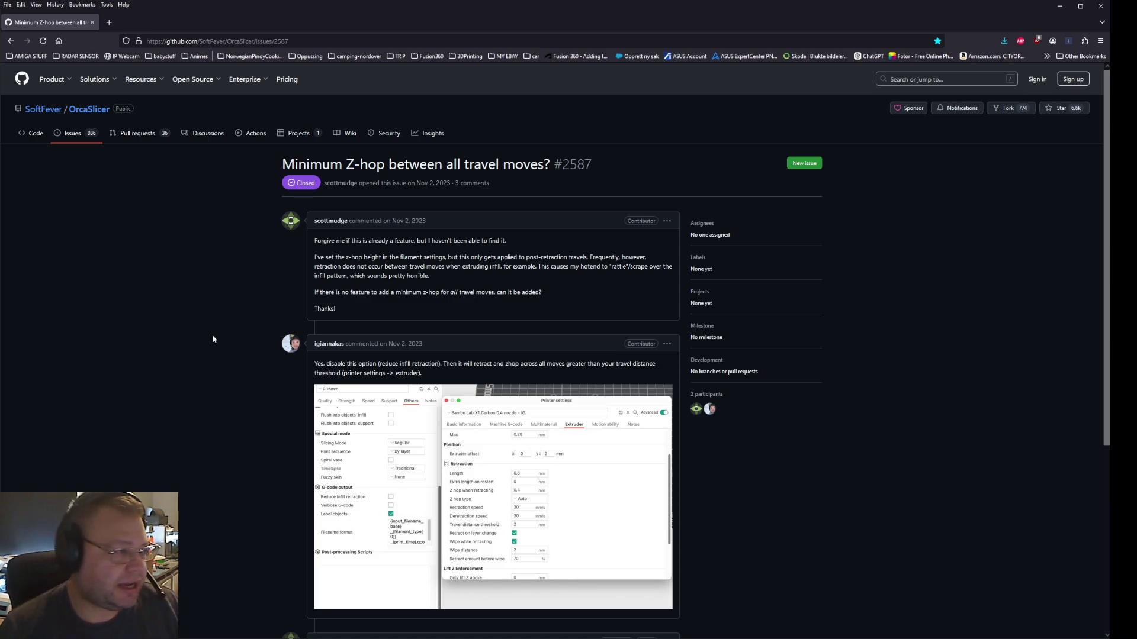
pyautogui.scroll(-3, 199, 356)
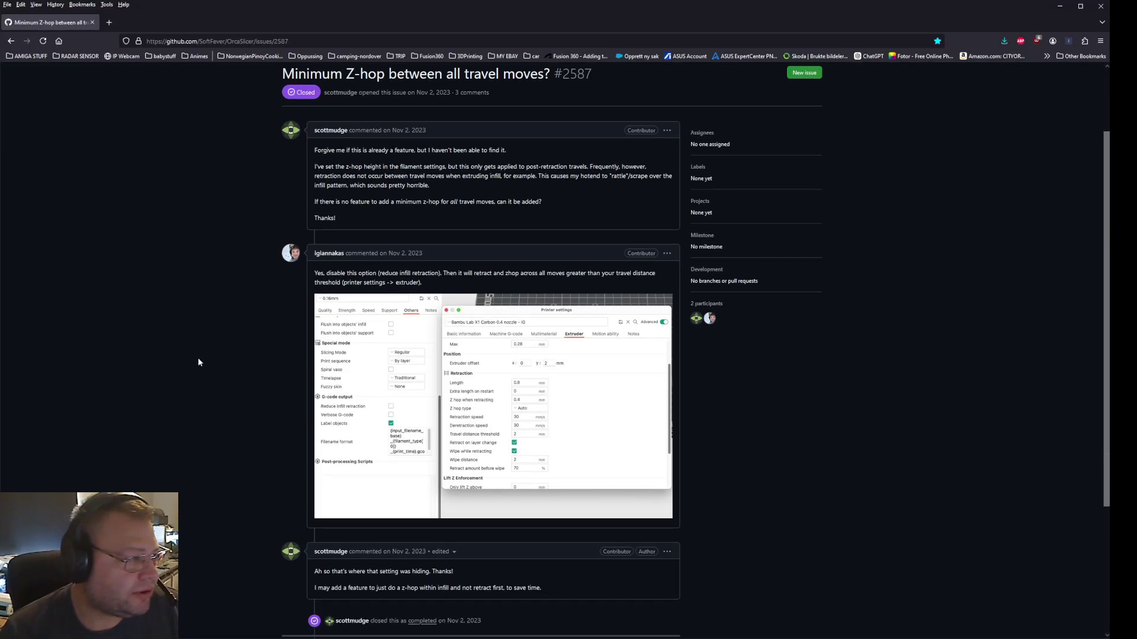
pyautogui.scroll(2, 197, 358)
pyautogui.scroll(1, 196, 357)
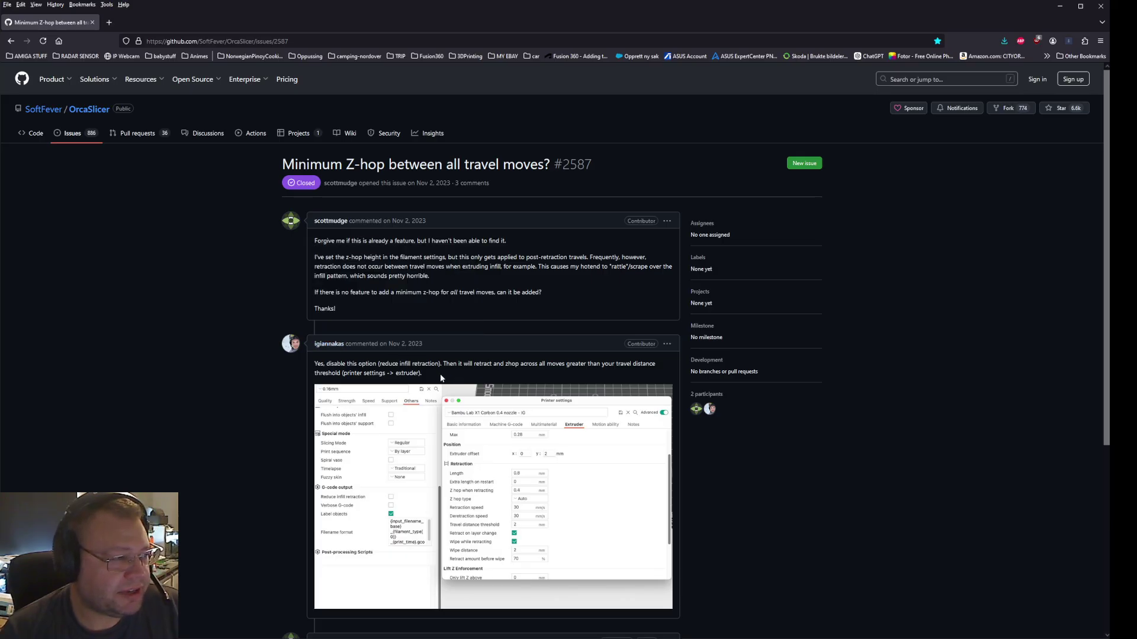
pyautogui.scroll(-3, 511, 388)
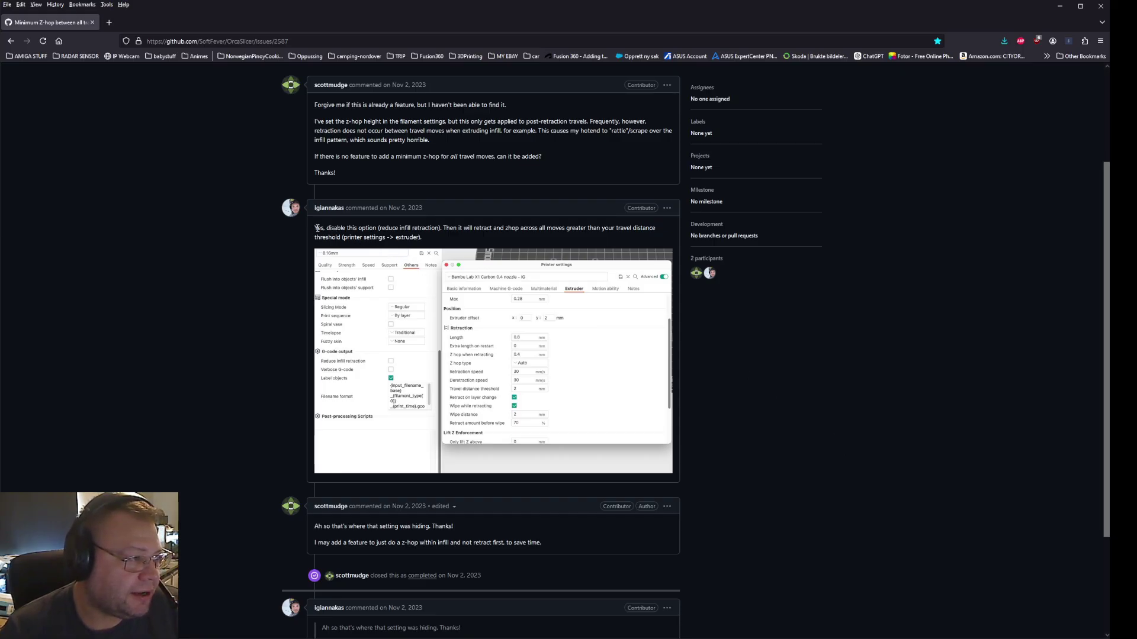
pyautogui.scroll(1, 366, 236)
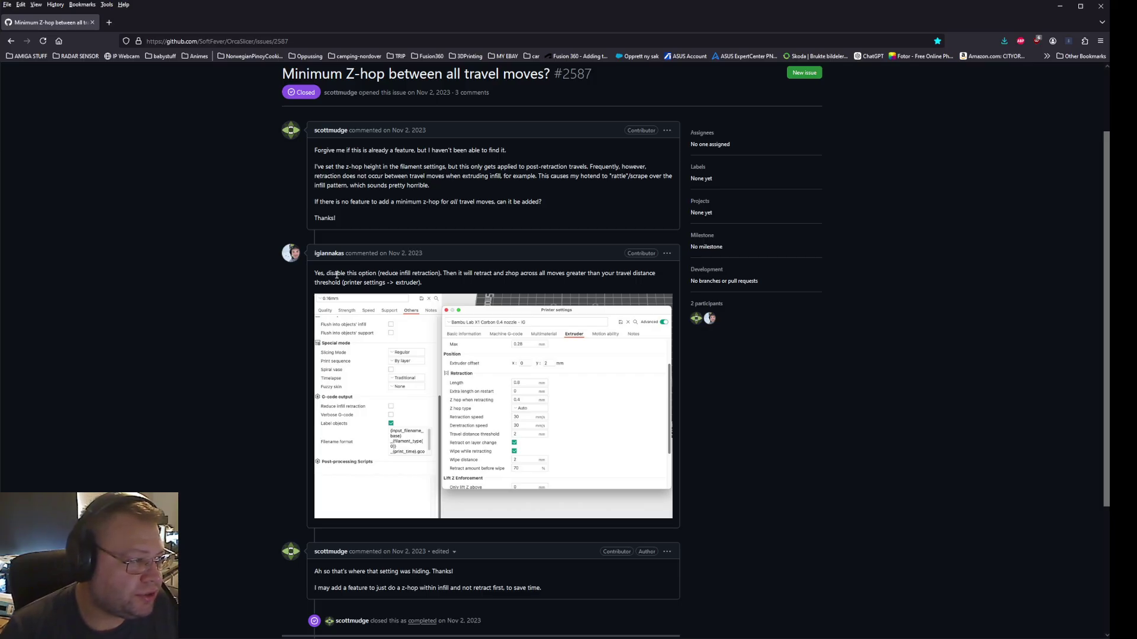
# Highlight the reply's advice to disable reduce infill retraction and examine the retraction settings in its attached image.
pyautogui.moveTo(335, 274); pyautogui.dragTo(440, 274)
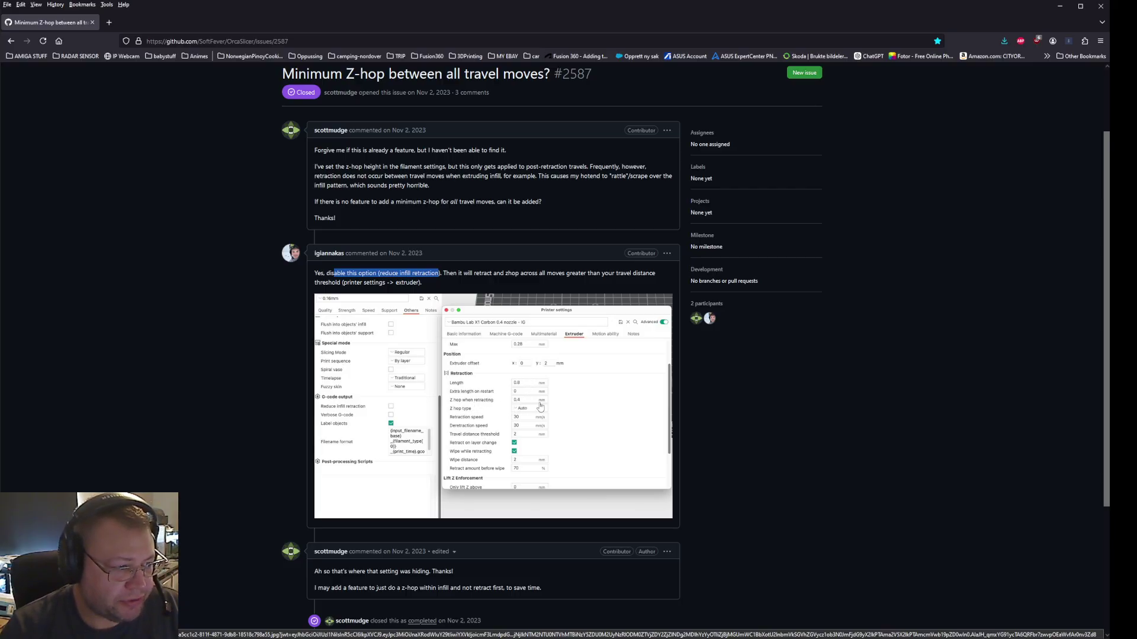
pyautogui.press('ctrl')
pyautogui.press('ctrl')
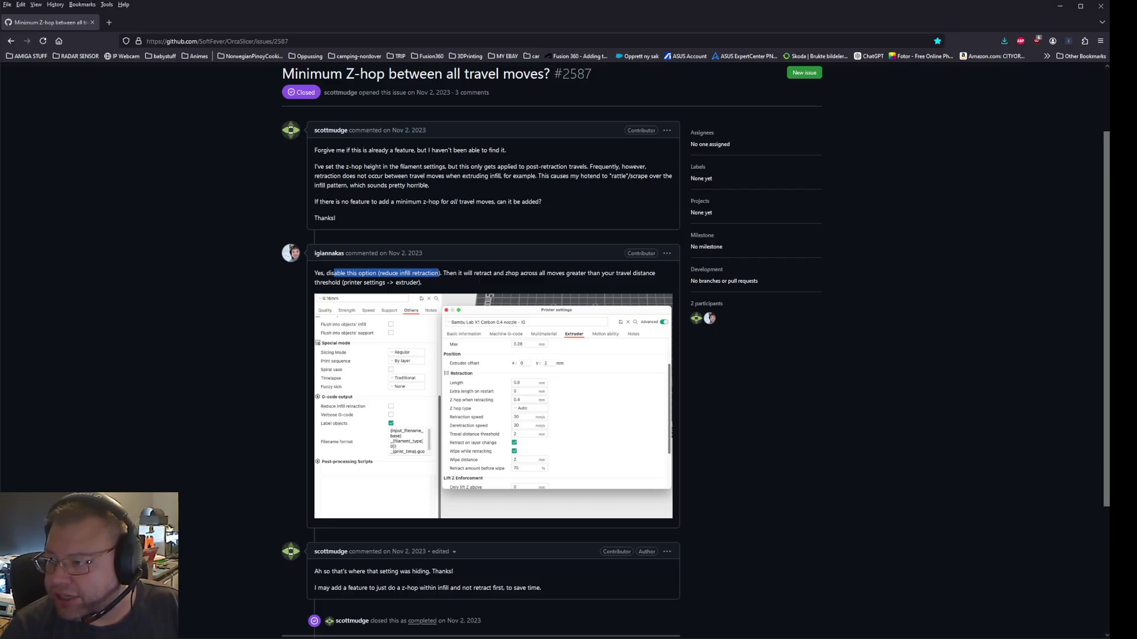
# Switch to the settings-before image in Paint and examine the marked reduce infill retraction and travel distance threshold settings.
pyautogui.hotkey('alt', 'Tab')
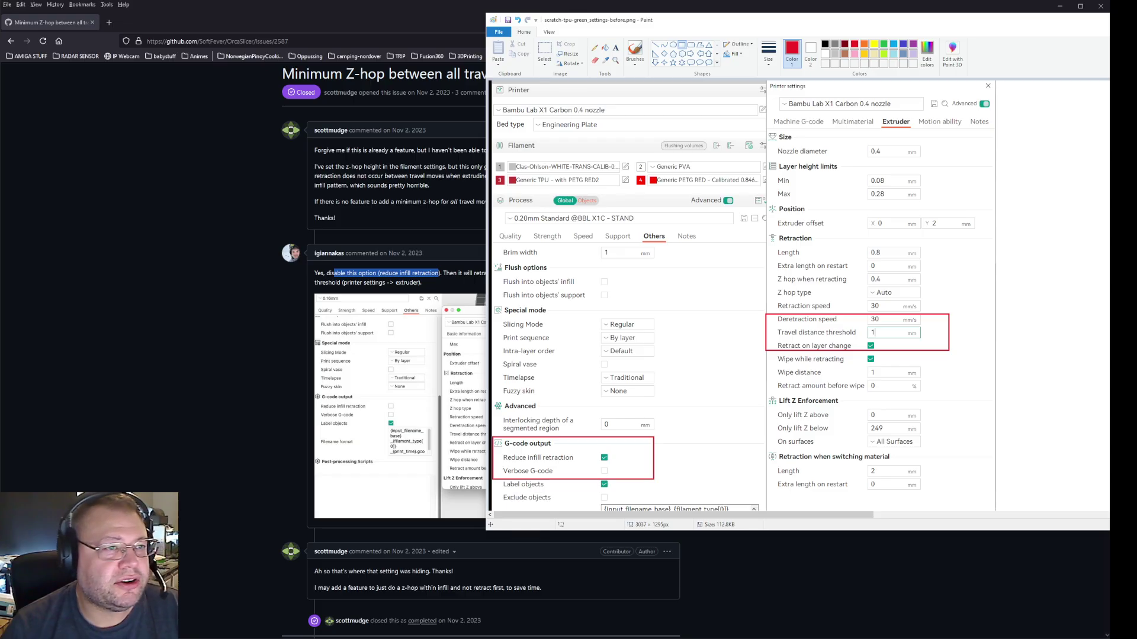
pyautogui.moveTo(1057, 20)
pyautogui.mouseDown()
pyautogui.moveTo(823, 17)
pyautogui.moveTo(784, 61)
pyautogui.mouseUp()
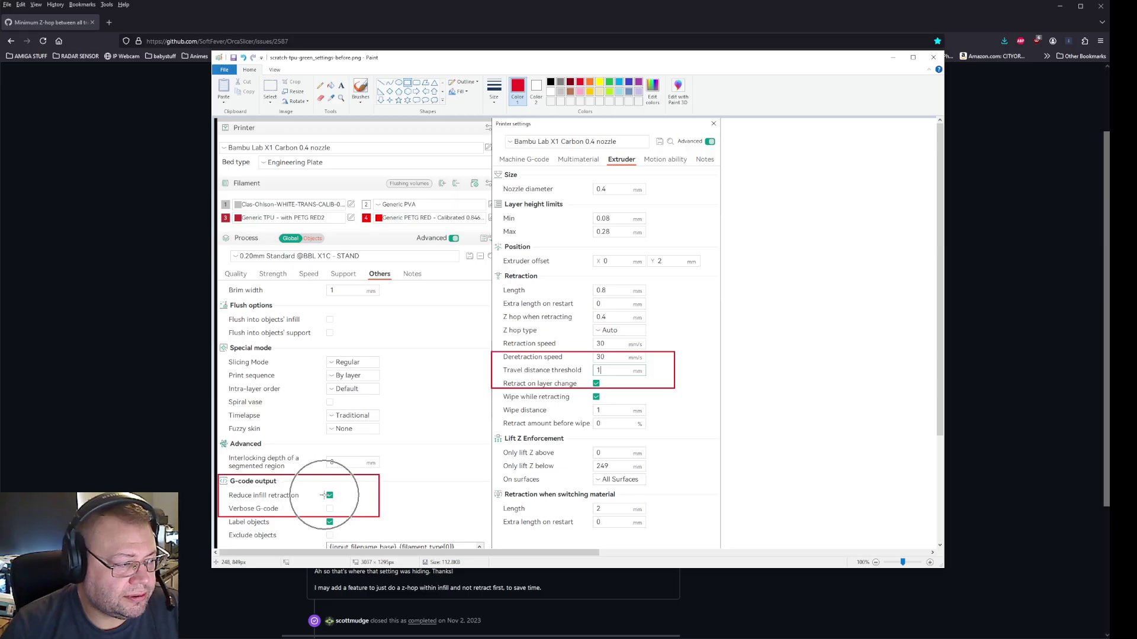
pyautogui.press('ctrl')
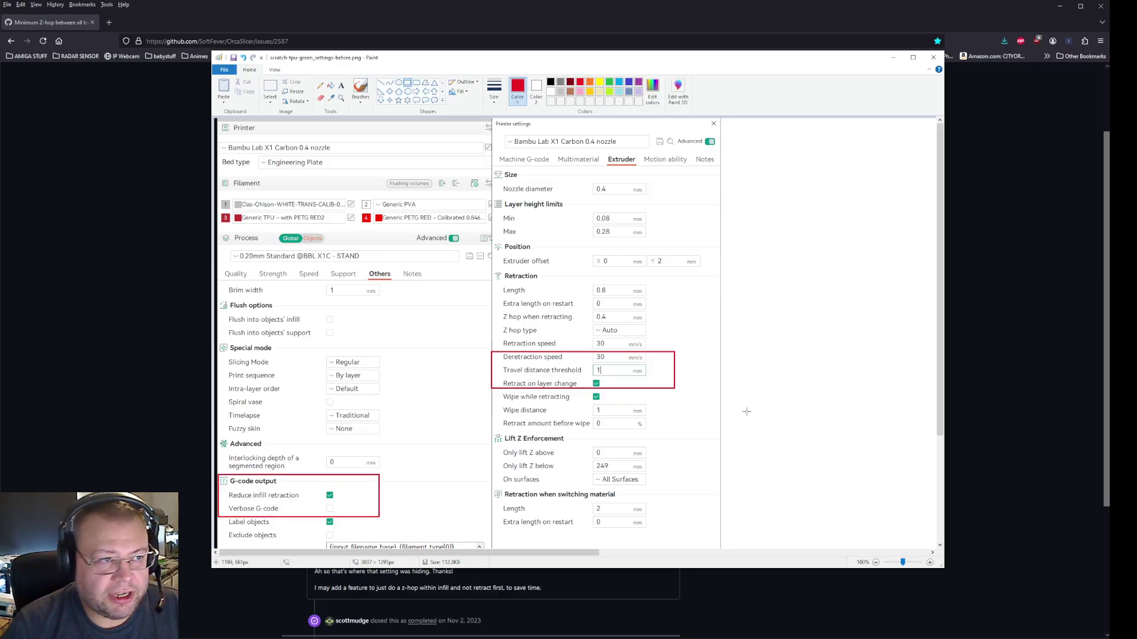
pyautogui.click(893, 58)
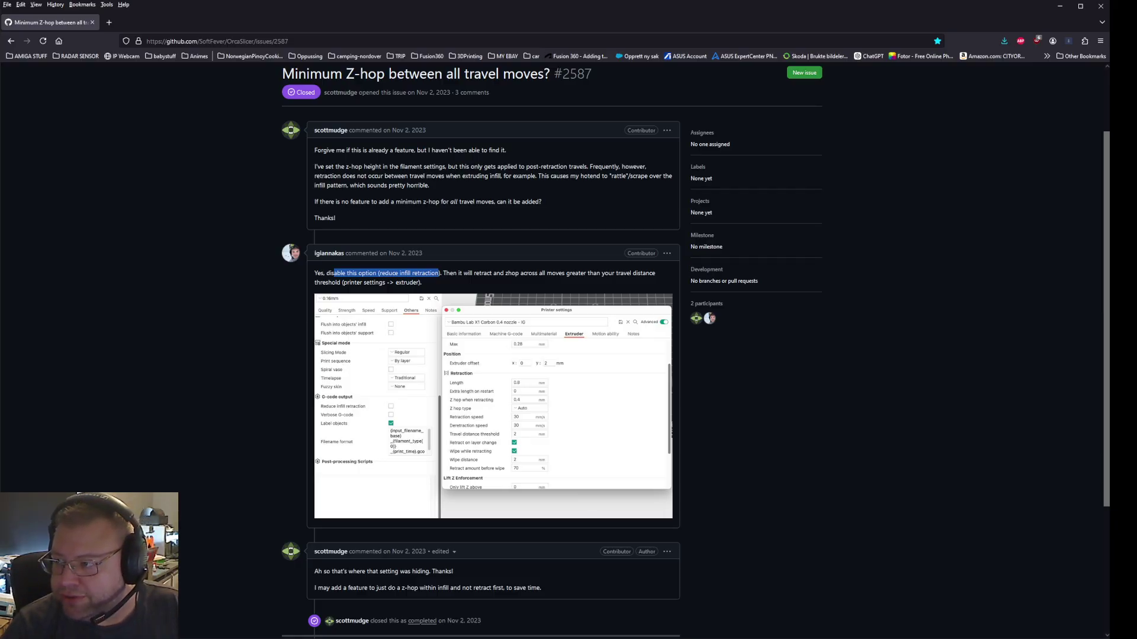
# Switch to VLC and replay an earlier part of Scratch-before.mkv to examine how the nozzle scrapes the green print.
pyautogui.hotkey('alt', 'Tab')
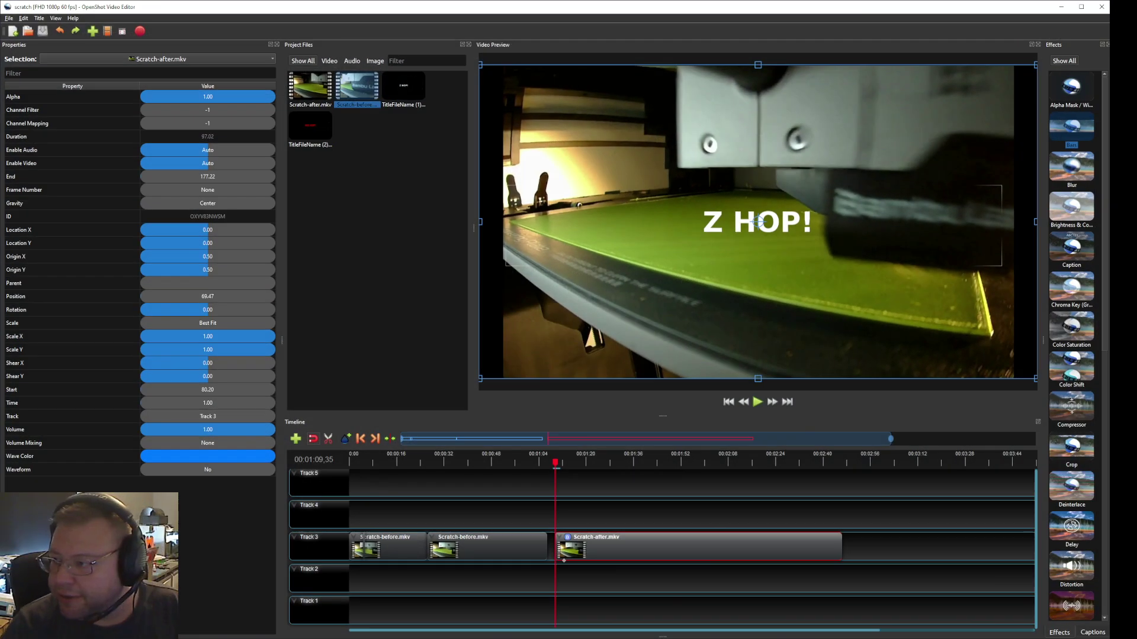
pyautogui.hotkey('alt', 'Tab')
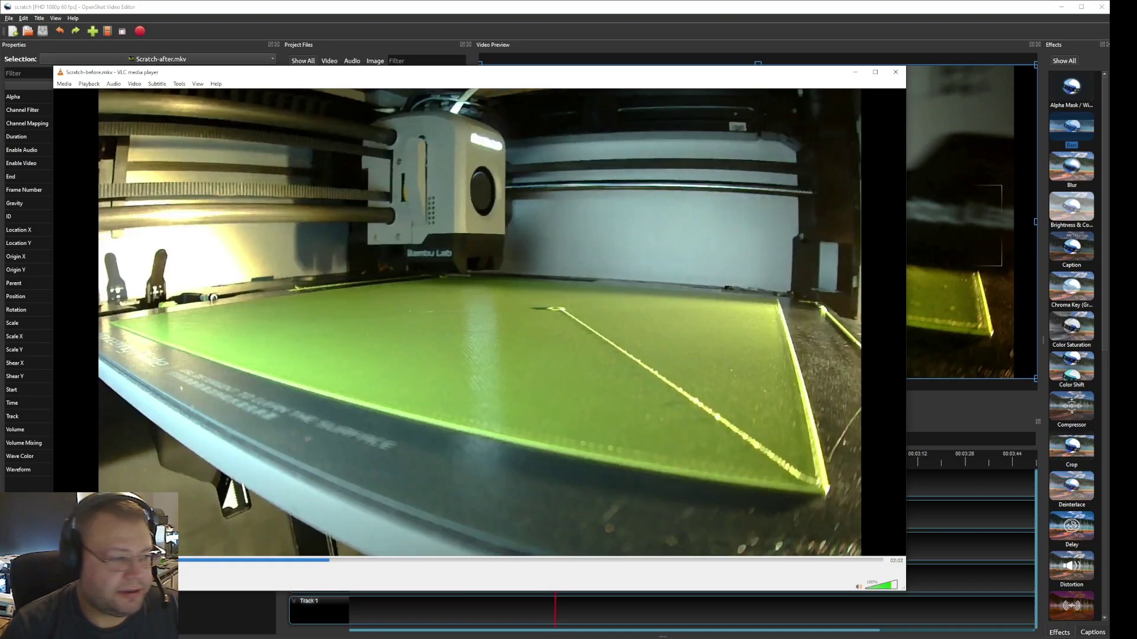
pyautogui.click(227, 560)
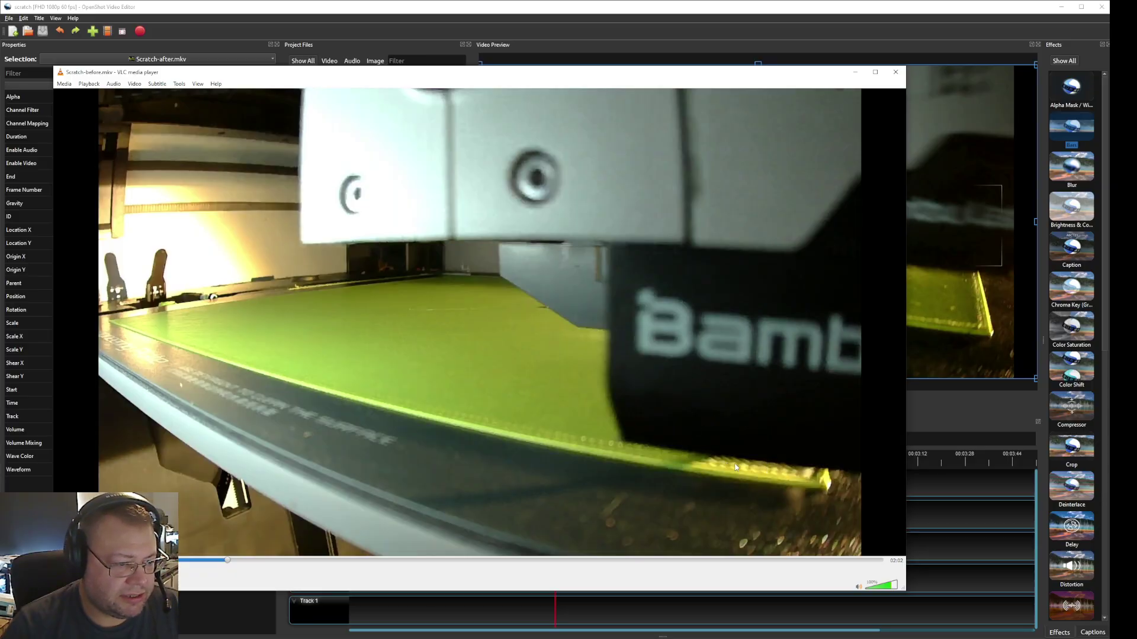
pyautogui.press('space')
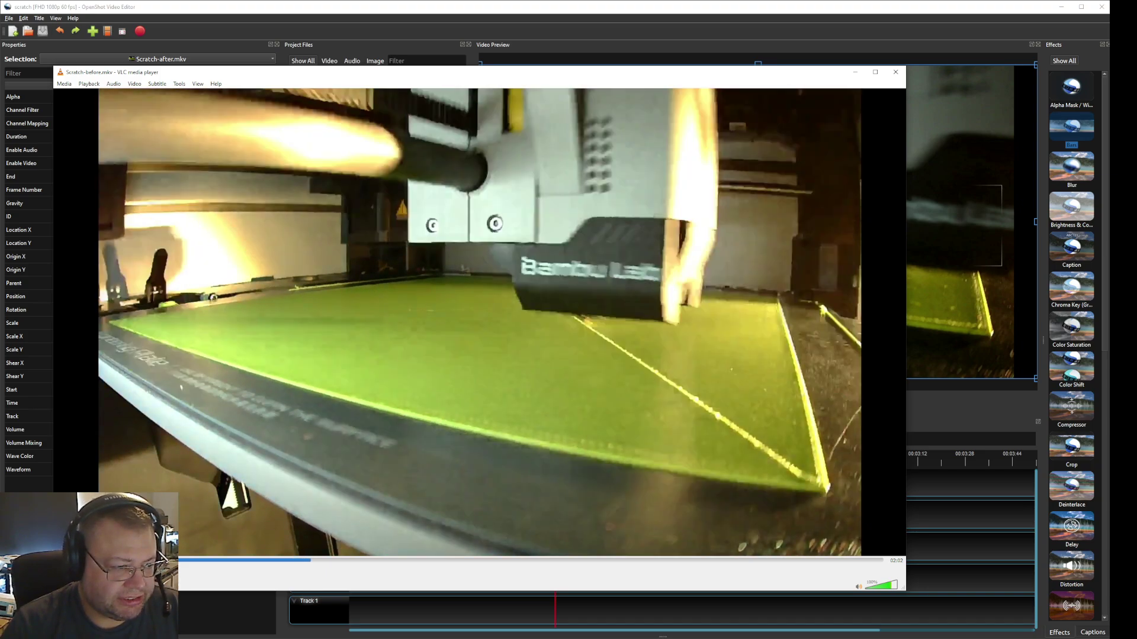
pyautogui.press('space')
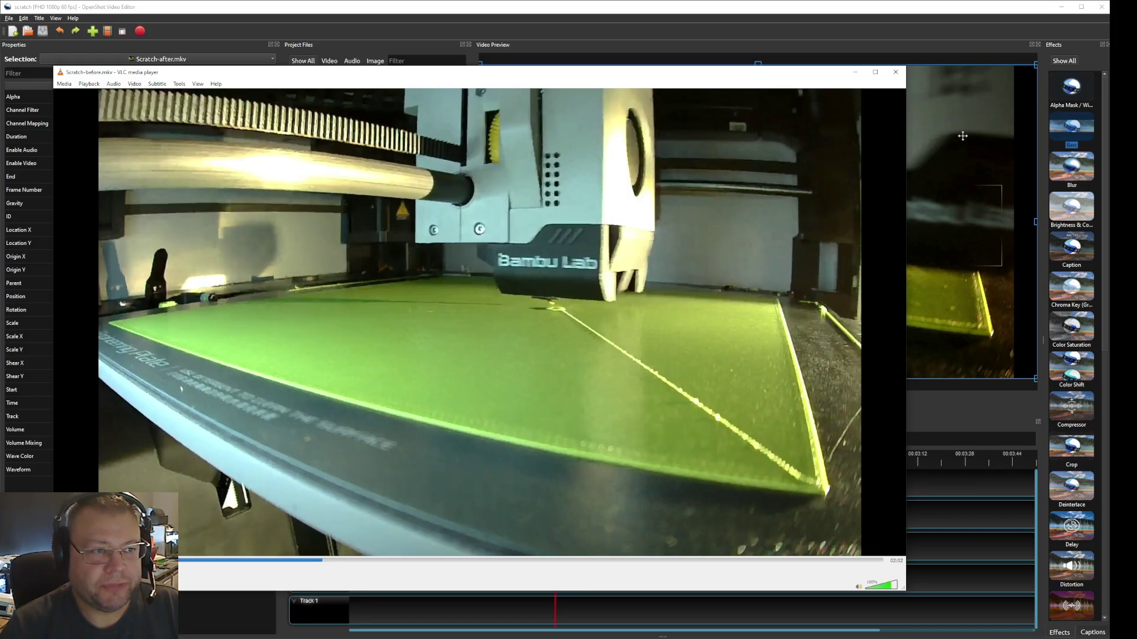
pyautogui.click(855, 72)
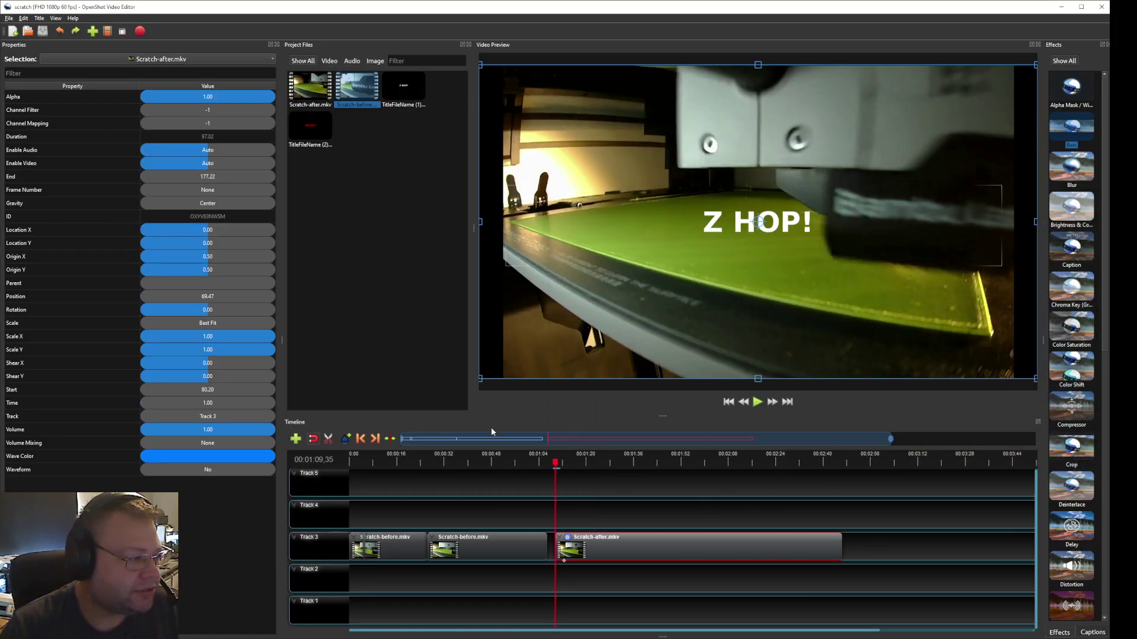
# In OpenShot, play the scratch project from the start, skip to the second Scratch-before.mkv clip, and watch into the Scratch-after.mkv clip.
pyautogui.moveTo(554, 464); pyautogui.dragTo(330, 461)
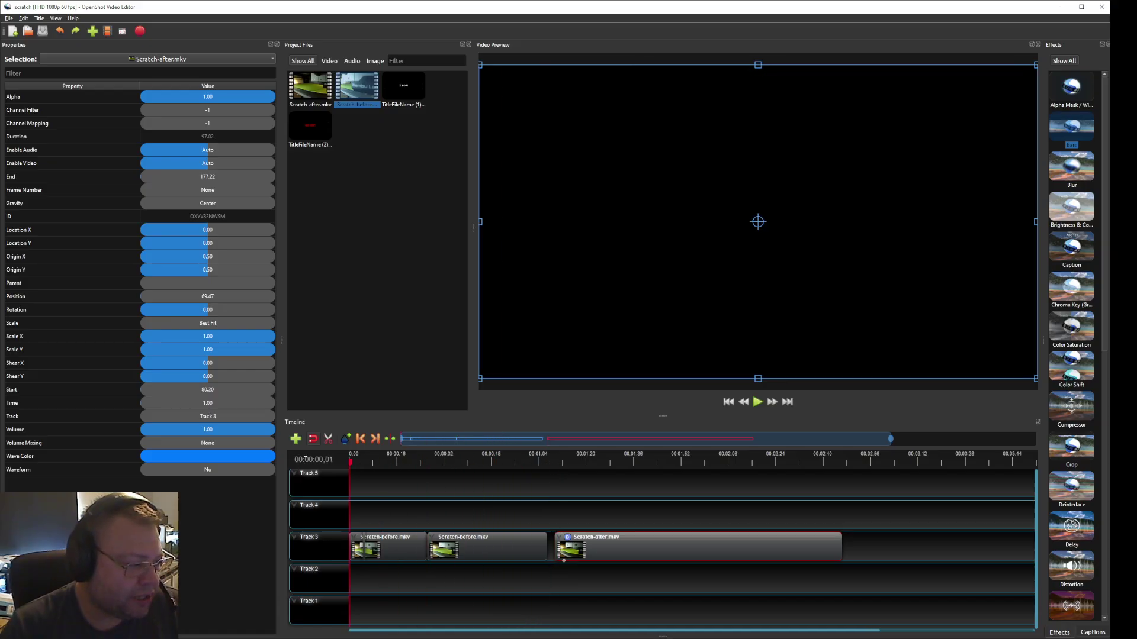
pyautogui.press('space')
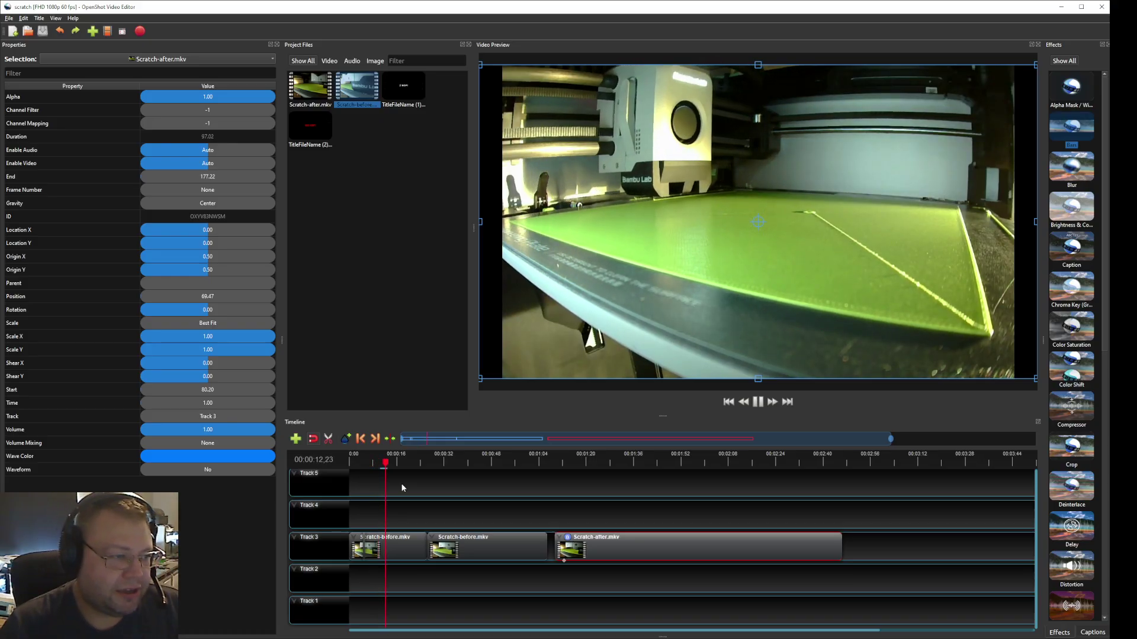
pyautogui.press('space')
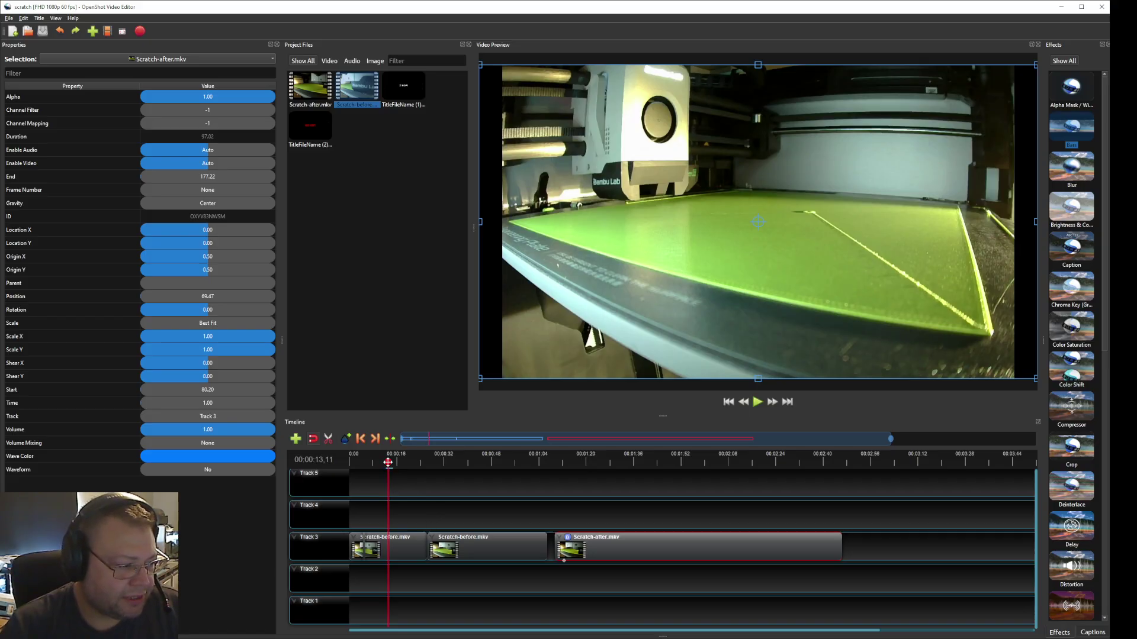
pyautogui.moveTo(388, 462); pyautogui.dragTo(425, 461)
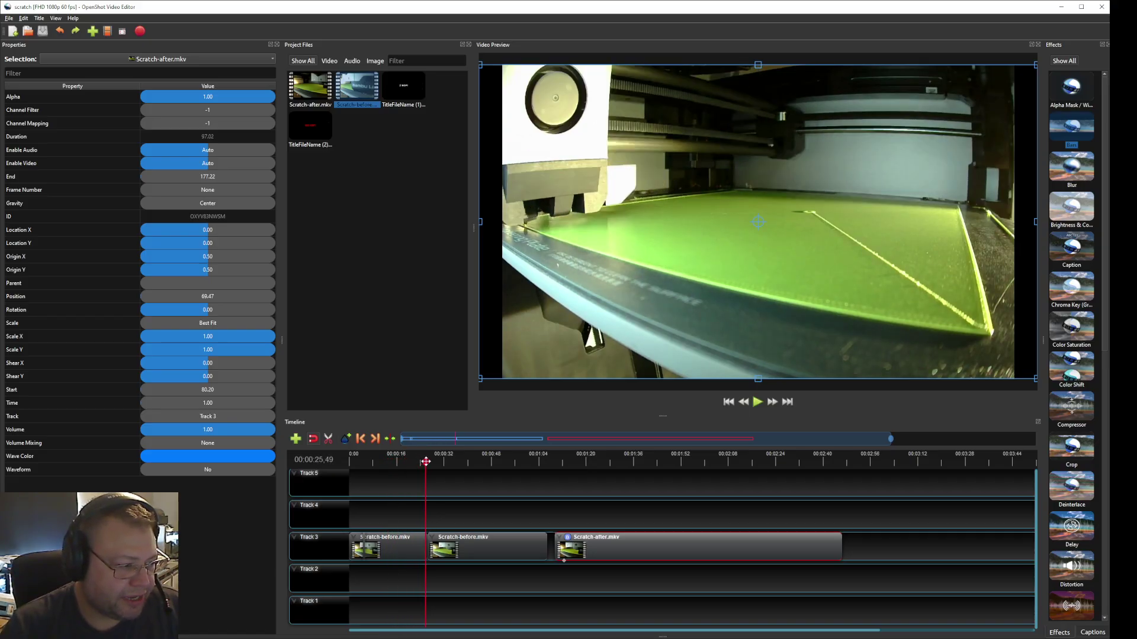
pyautogui.press('space')
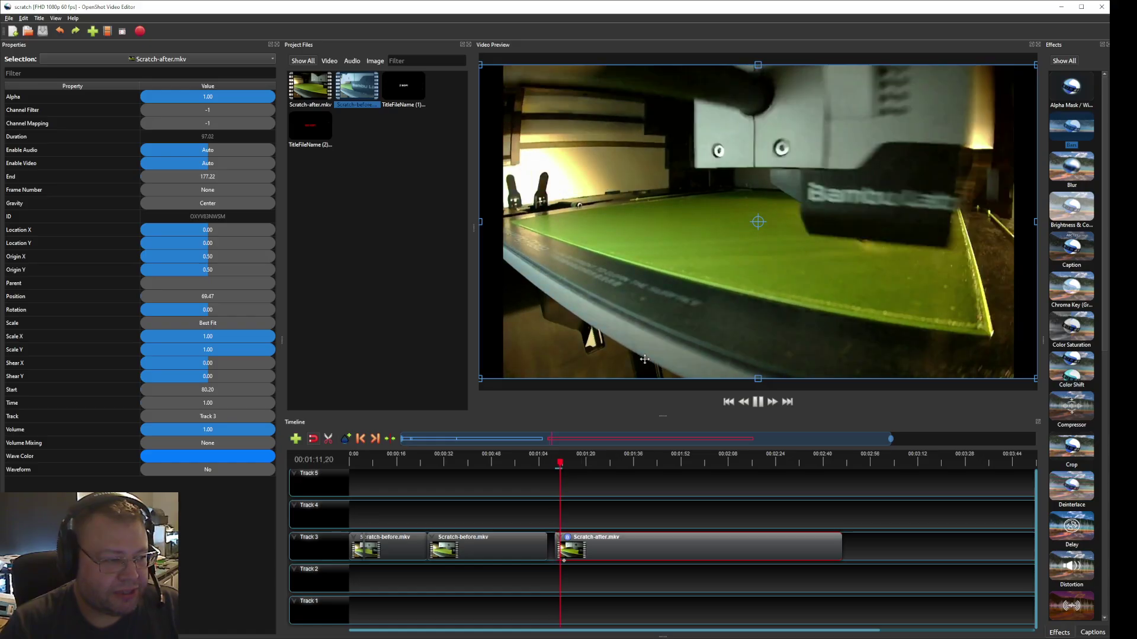
pyautogui.click(760, 405)
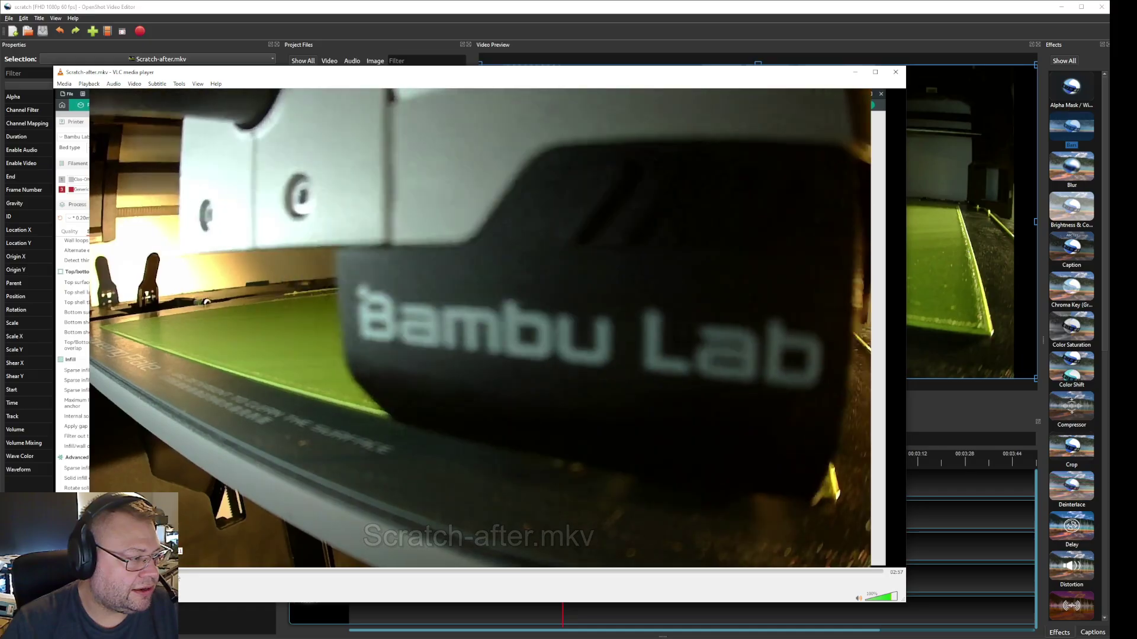
# Play Scratch-after.mkv in VLC from further into the recording to examine the print surface, then return to OpenShot.
pyautogui.moveTo(198, 577); pyautogui.dragTo(435, 585)
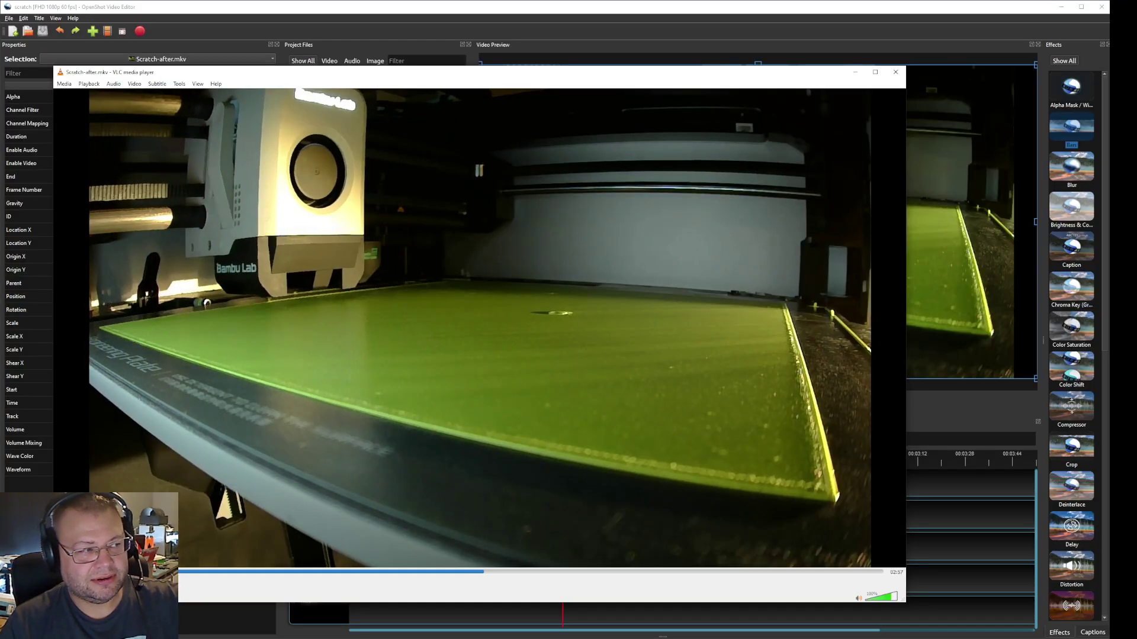
pyautogui.press('space')
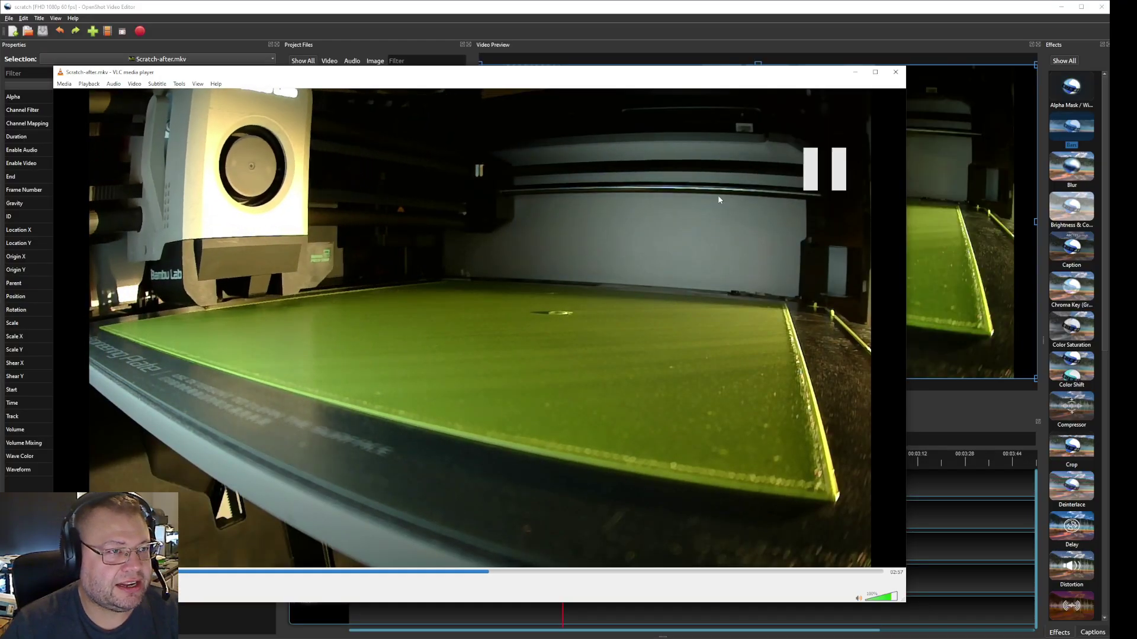
pyautogui.click(855, 72)
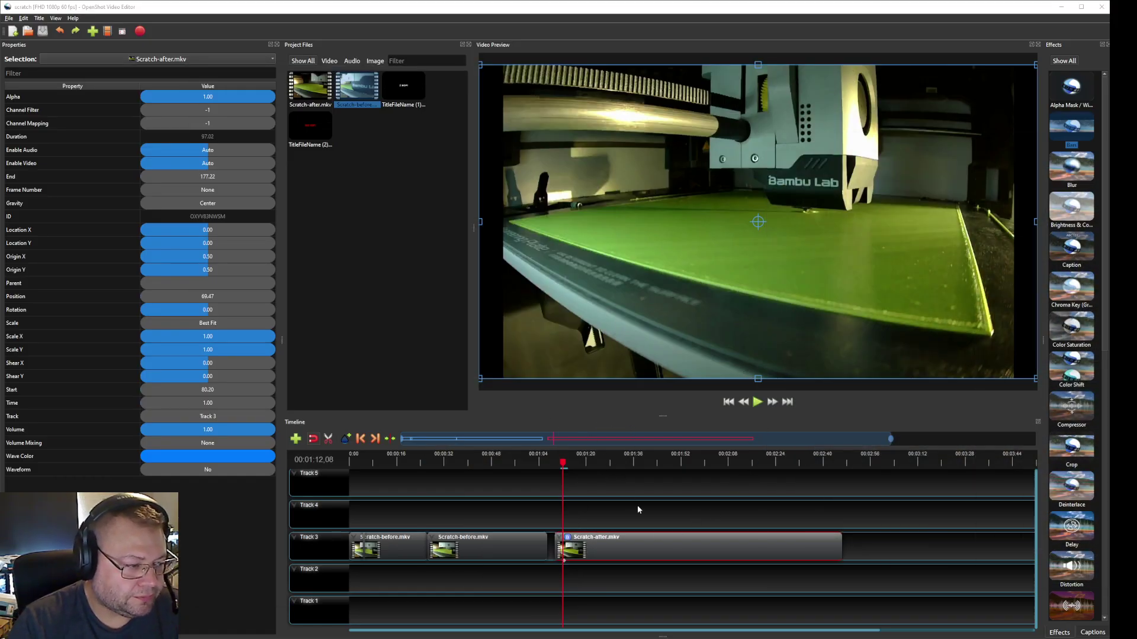
# Enlarge the video preview and place the playhead just before the Scratch-after.mkv clip on Track 3.
pyautogui.click(563, 463)
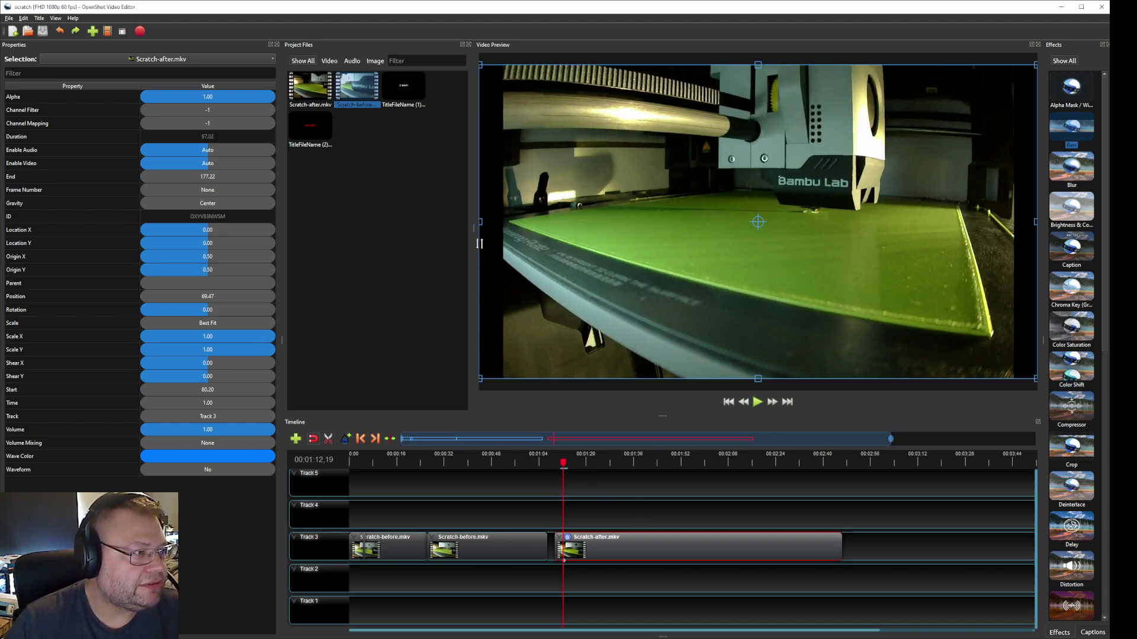
pyautogui.moveTo(473, 229); pyautogui.dragTo(348, 220)
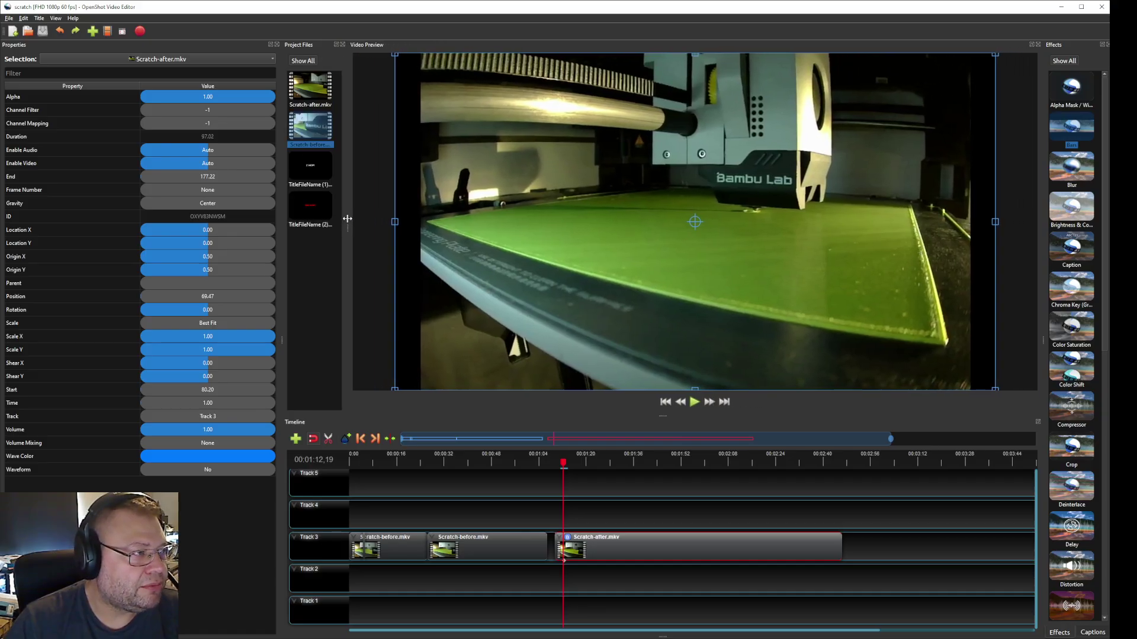
pyautogui.moveTo(562, 462); pyautogui.dragTo(554, 462)
pyautogui.keyDown('ctrl'); pyautogui.scroll(10, 563, 592); pyautogui.keyUp('ctrl')
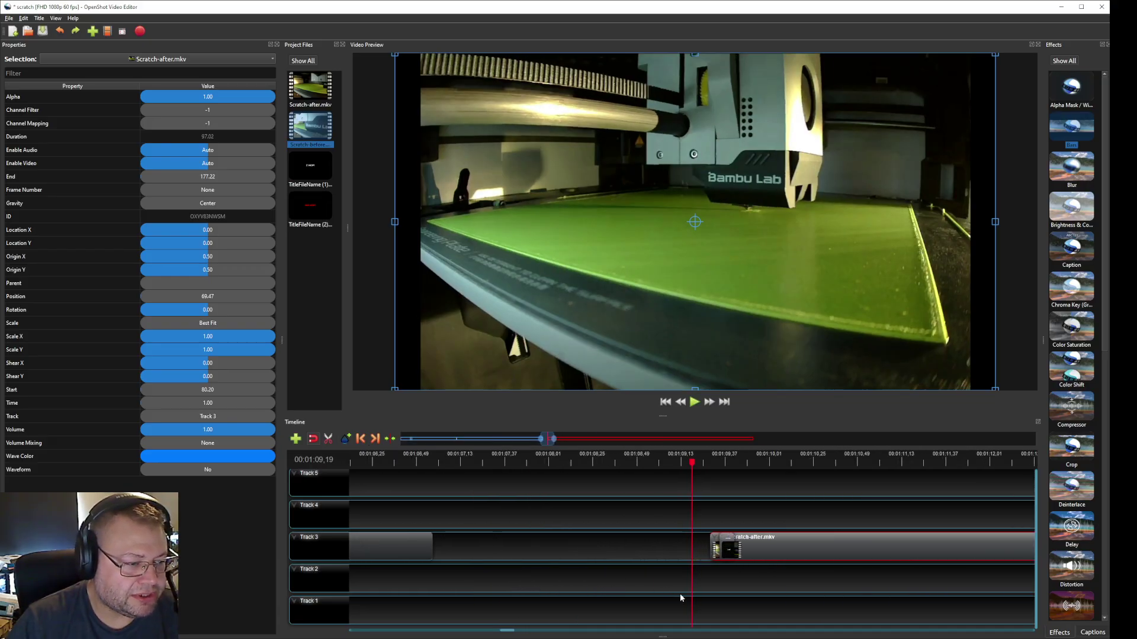
# Advance frame by frame into the start of the Scratch-after.mkv clip to examine the print head's movement up to 00:01:09,39.
pyautogui.press('Right')
pyautogui.press('Right')
pyautogui.press('Right')
pyautogui.press('Right')
pyautogui.press('Right')
pyautogui.press('Right')
pyautogui.press('Right')
pyautogui.press('Right')
pyautogui.press('Right')
pyautogui.press('Right')
pyautogui.press('Right')
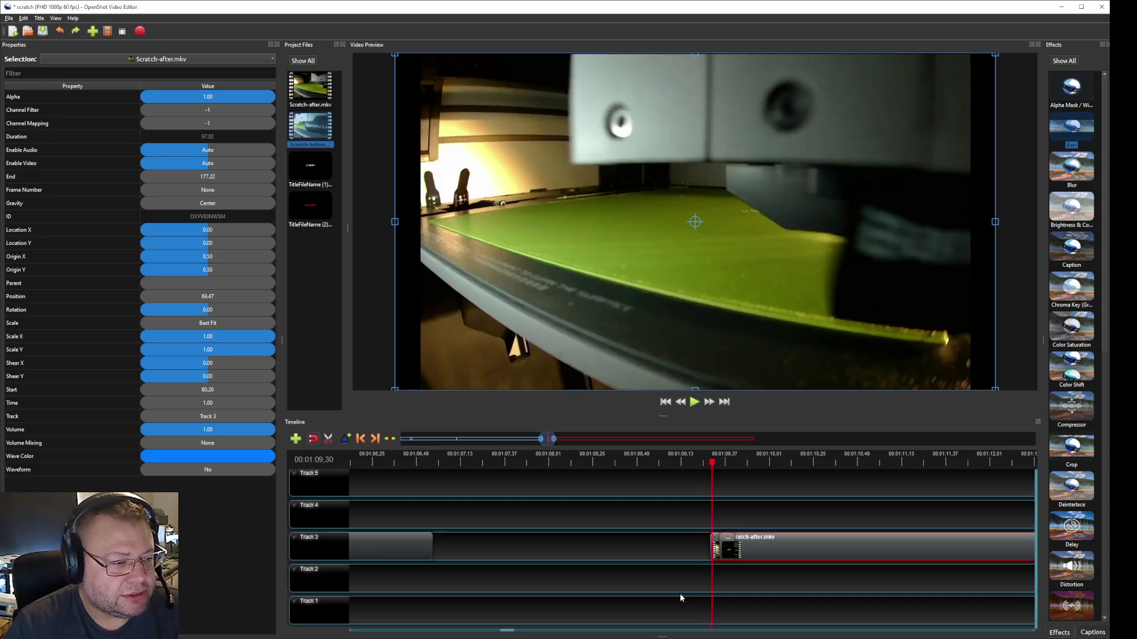
pyautogui.press('Right')
pyautogui.press('Right')
pyautogui.press('Right')
pyautogui.press('Right')
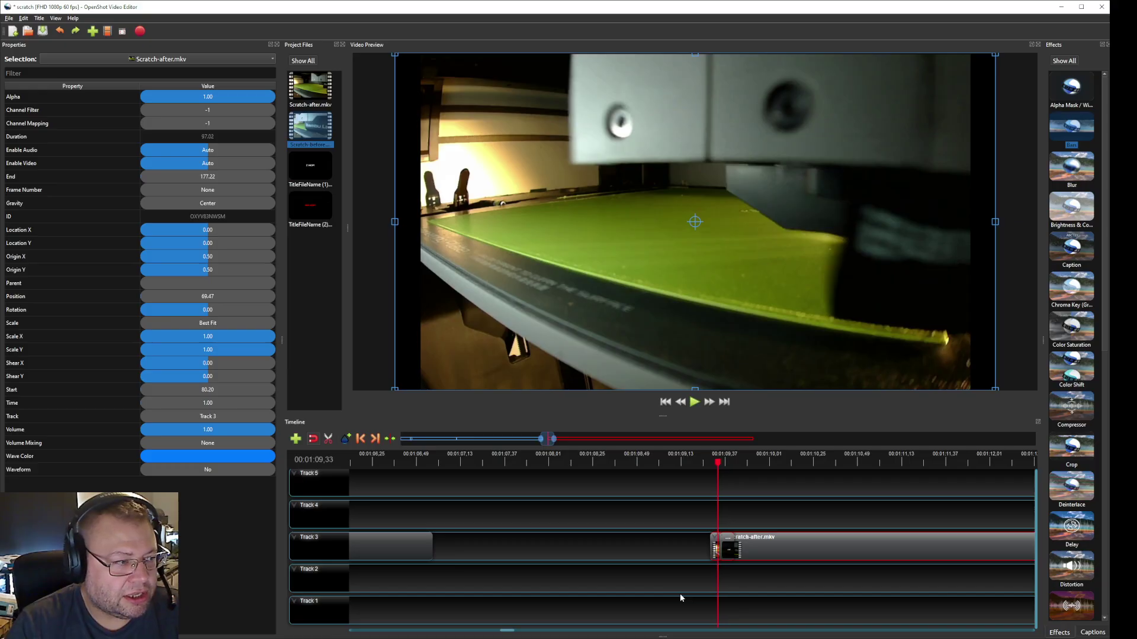
pyautogui.press('Right')
pyautogui.press('Right')
pyautogui.press('Right')
pyautogui.press('Right')
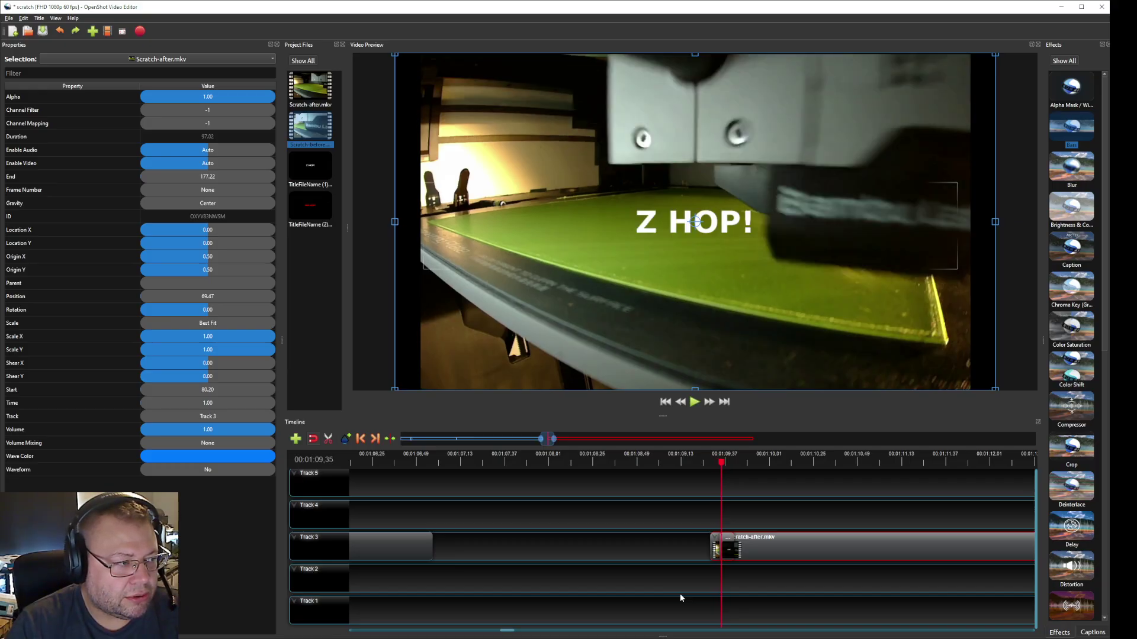
pyautogui.press('Right')
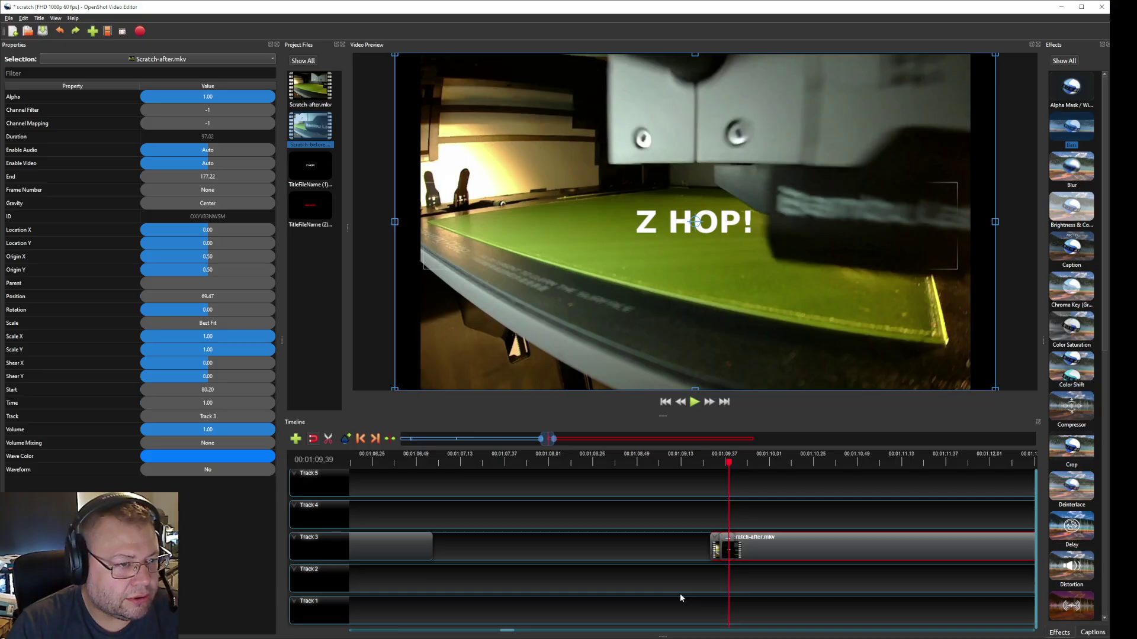
# Move the playhead back to frame 00:01:09,35, comparing it with the preceding frames, and save the project.
pyautogui.press('Left')
pyautogui.press('Left')
pyautogui.press('Left')
pyautogui.press('Left')
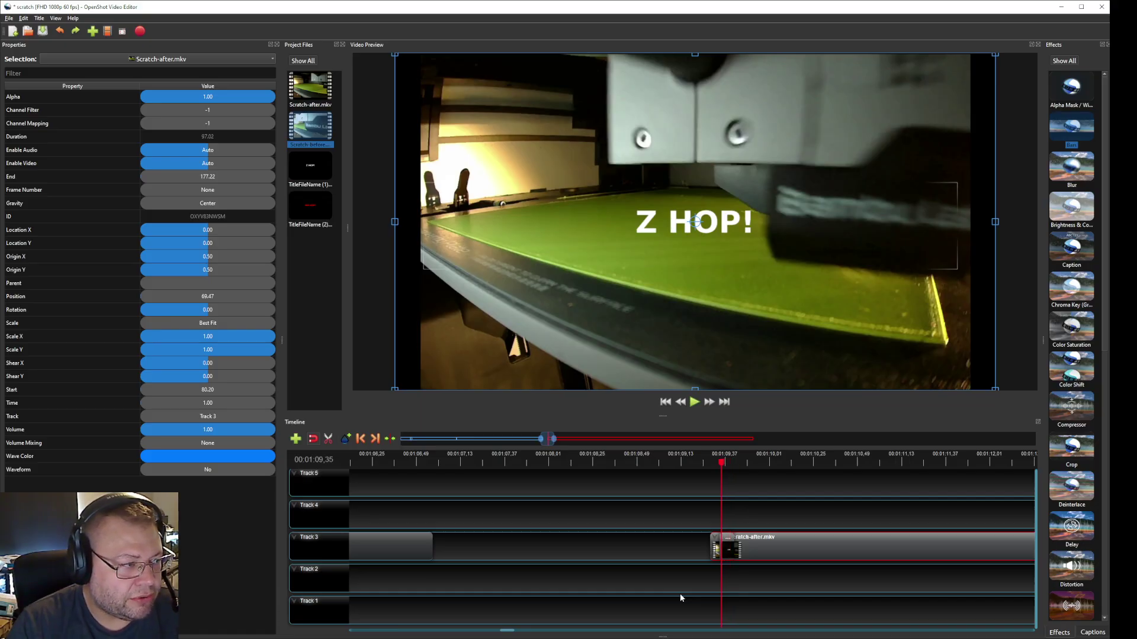
pyautogui.press('Left')
pyautogui.press('Left')
pyautogui.press('Right')
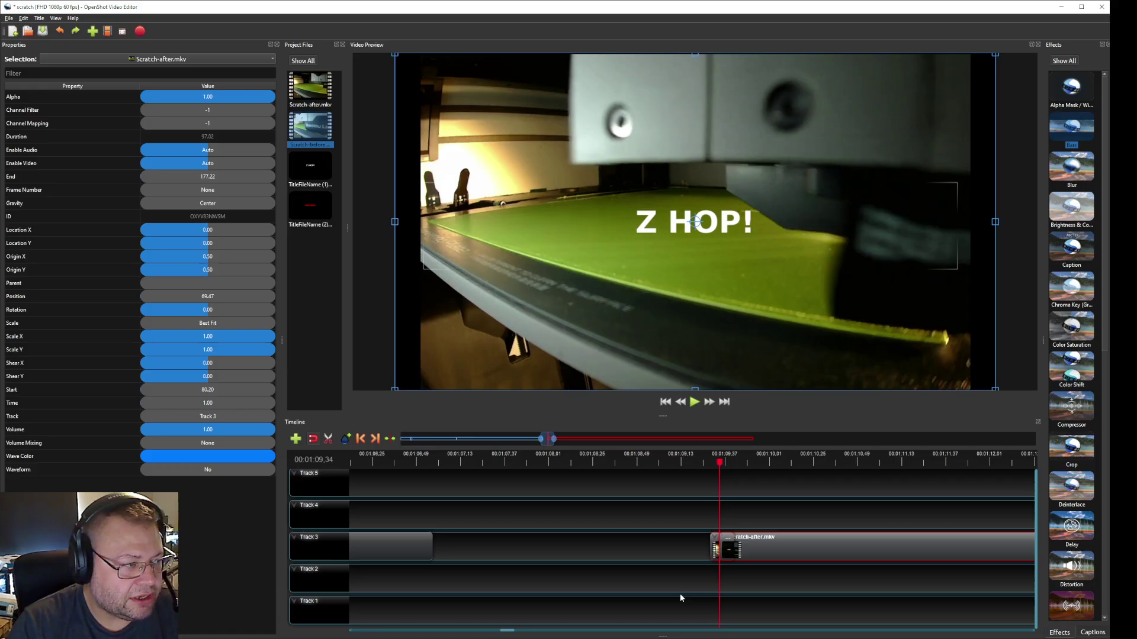
pyautogui.press('Left')
pyautogui.press('Right')
pyautogui.press('Right')
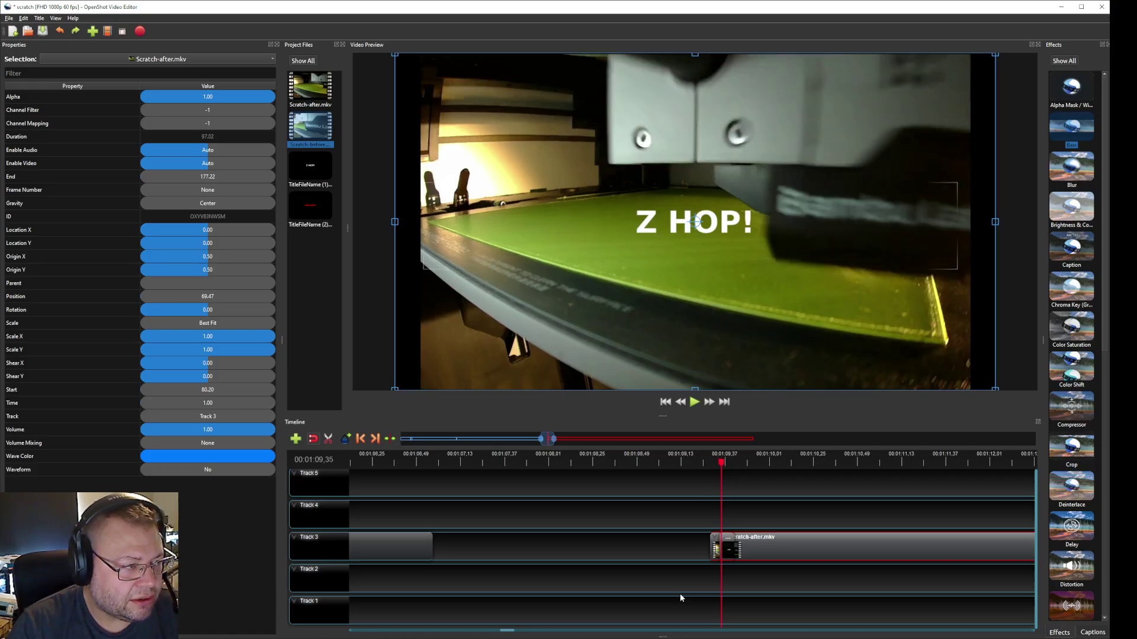
pyautogui.hotkey('ctrl', 's')
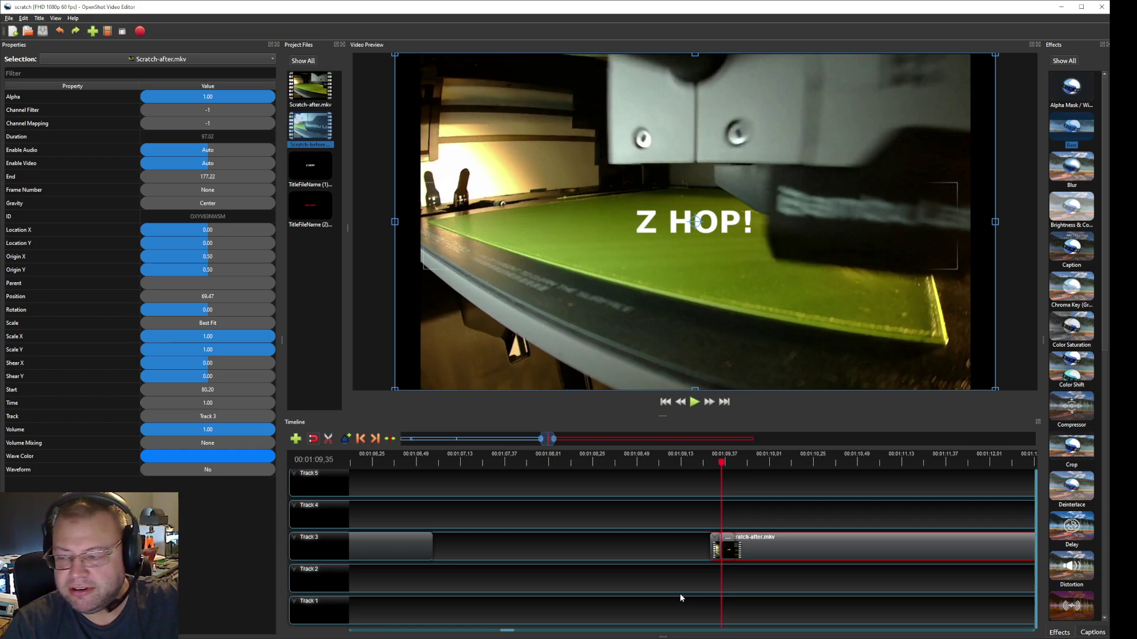
# Alternate repeatedly between frames 00:01:09,34 and 00:01:09,35 to examine the Z-hop in the print footage.
pyautogui.press('Left')
pyautogui.press('Right')
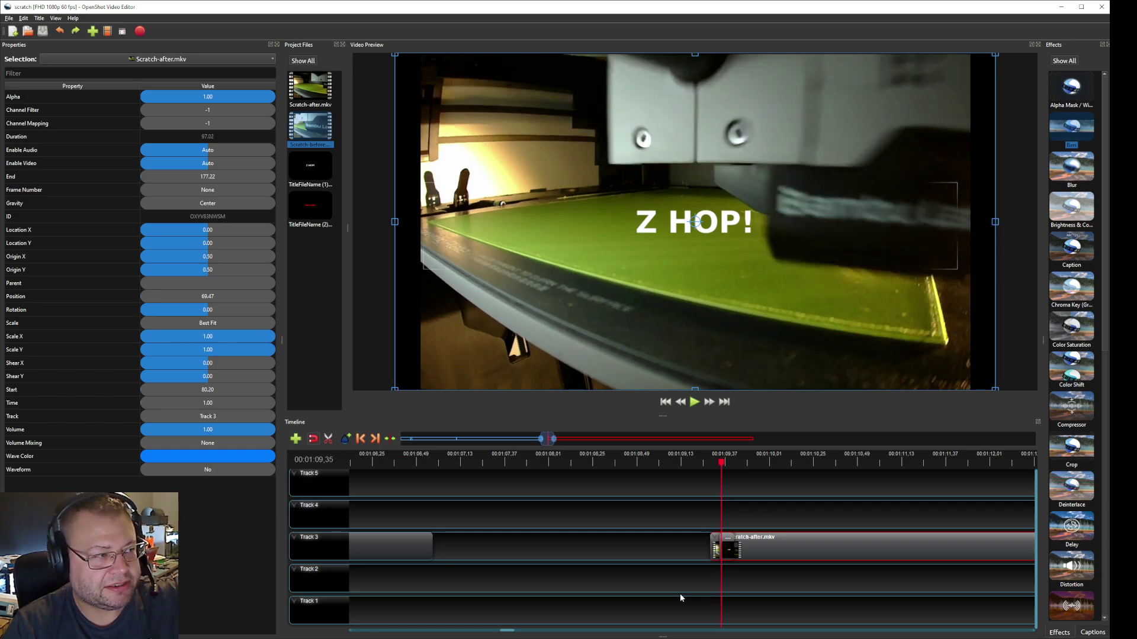
pyautogui.press('Left')
pyautogui.press('Right')
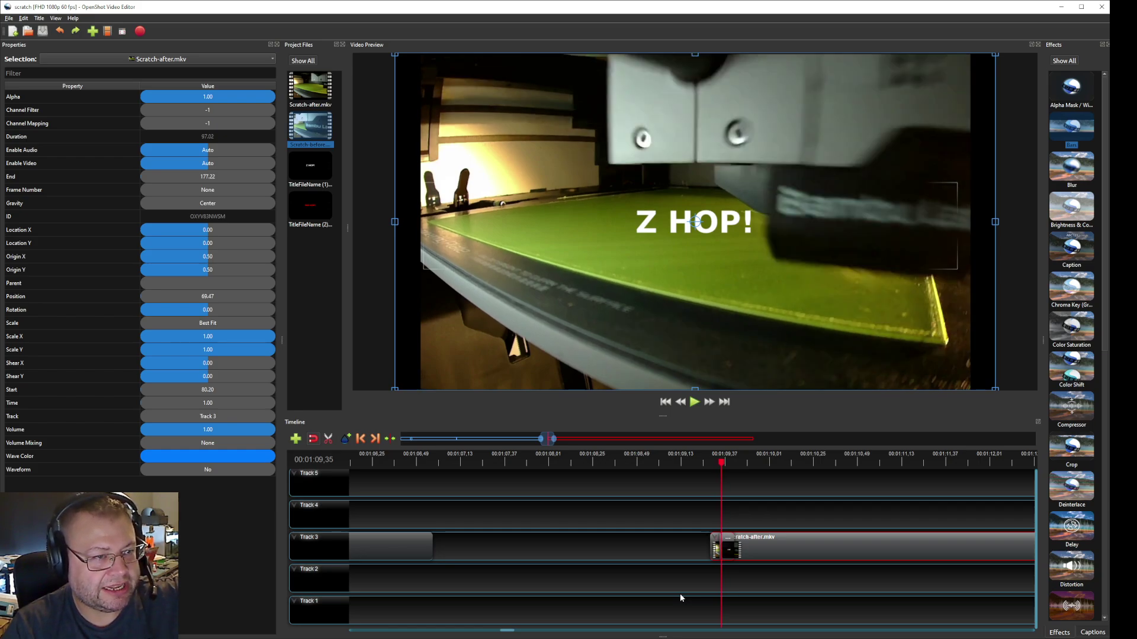
pyautogui.press('Left')
pyautogui.press('Right')
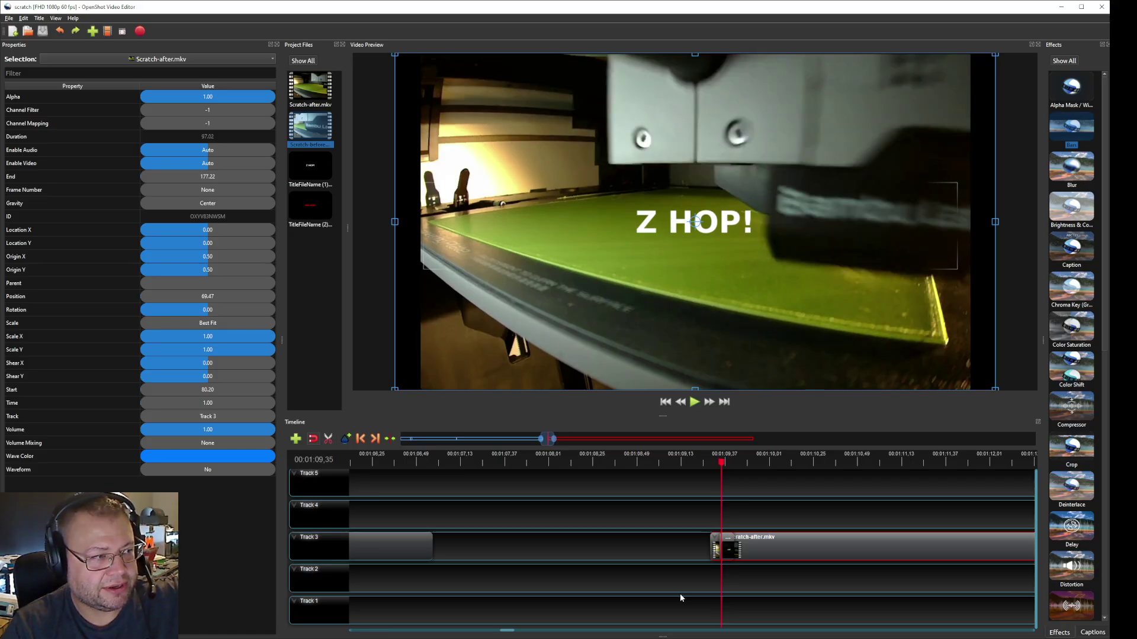
pyautogui.press('Left')
pyautogui.press('Right')
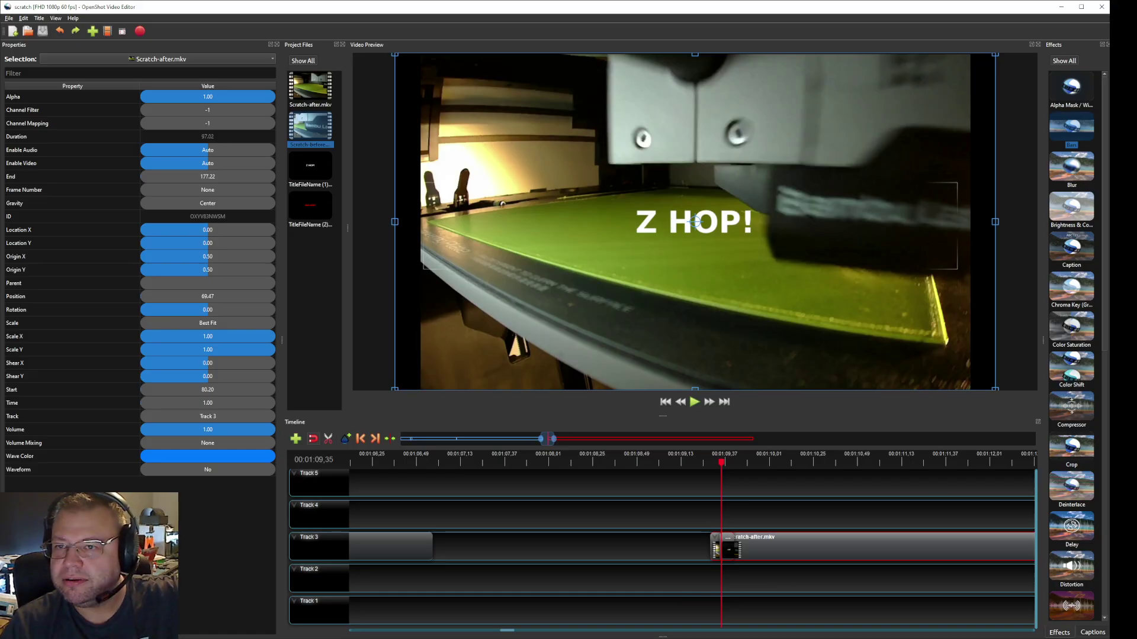
pyautogui.press('Left')
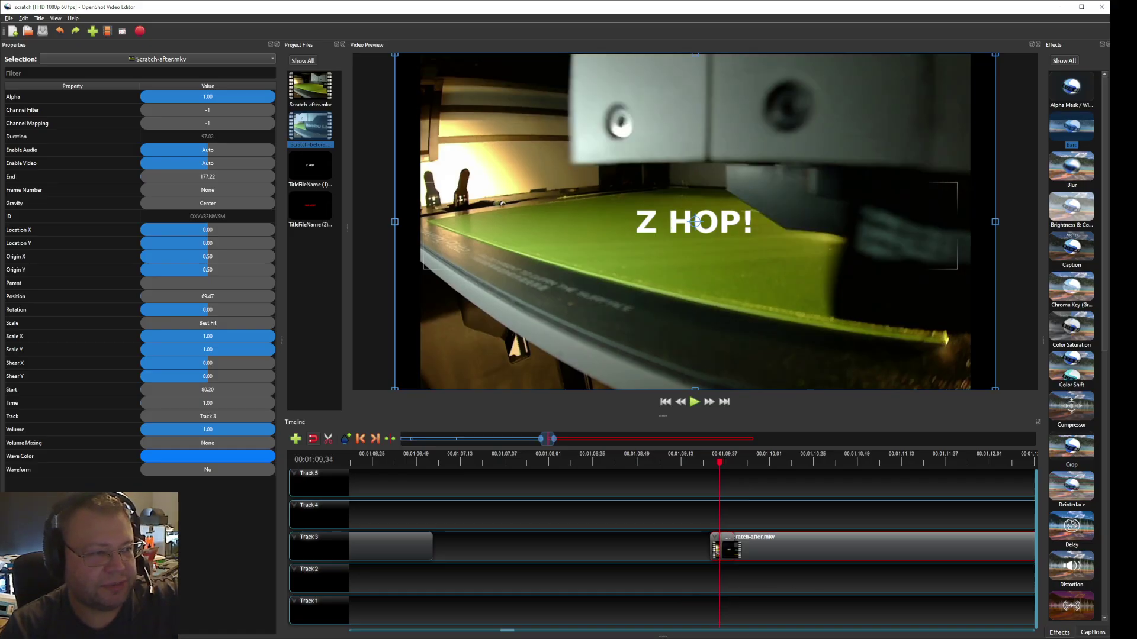
pyautogui.press('Right')
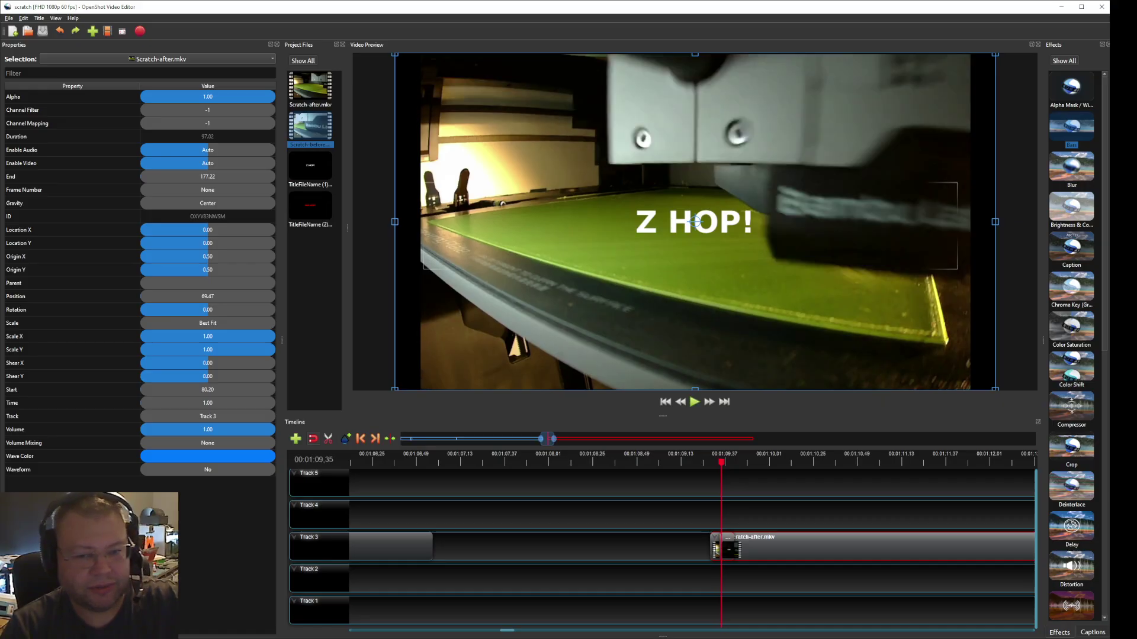
pyautogui.press('Left')
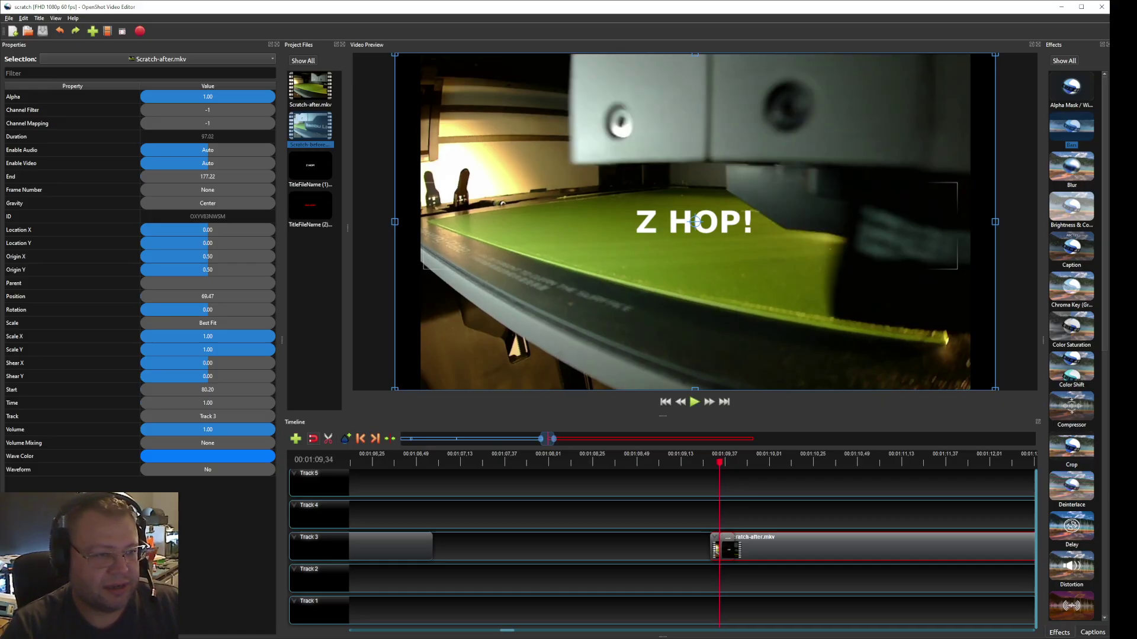
pyautogui.press('Right')
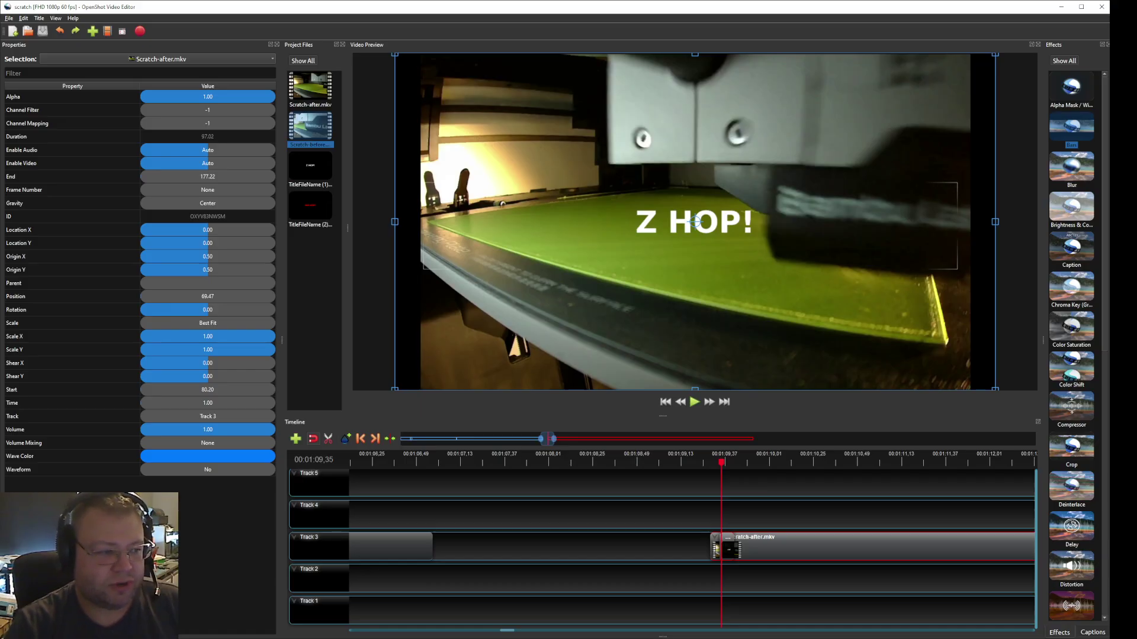
# Play the project from 00:01:09,25, just before the Scratch-after.mkv clip, and pause at about 00:01:19,41.
pyautogui.click(703, 461)
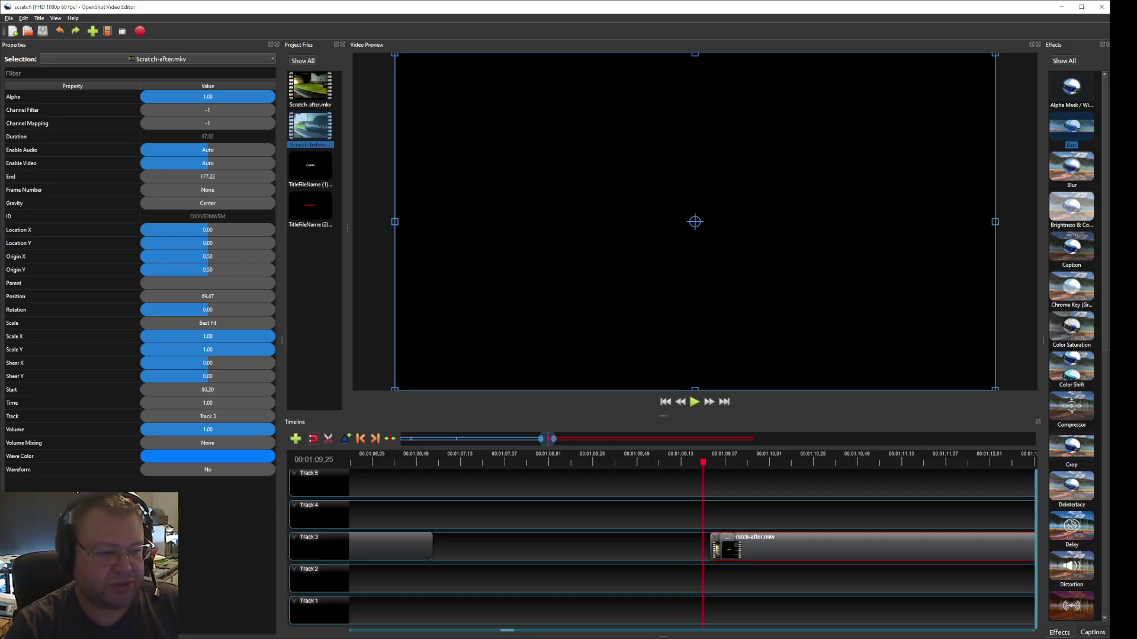
pyautogui.press('space')
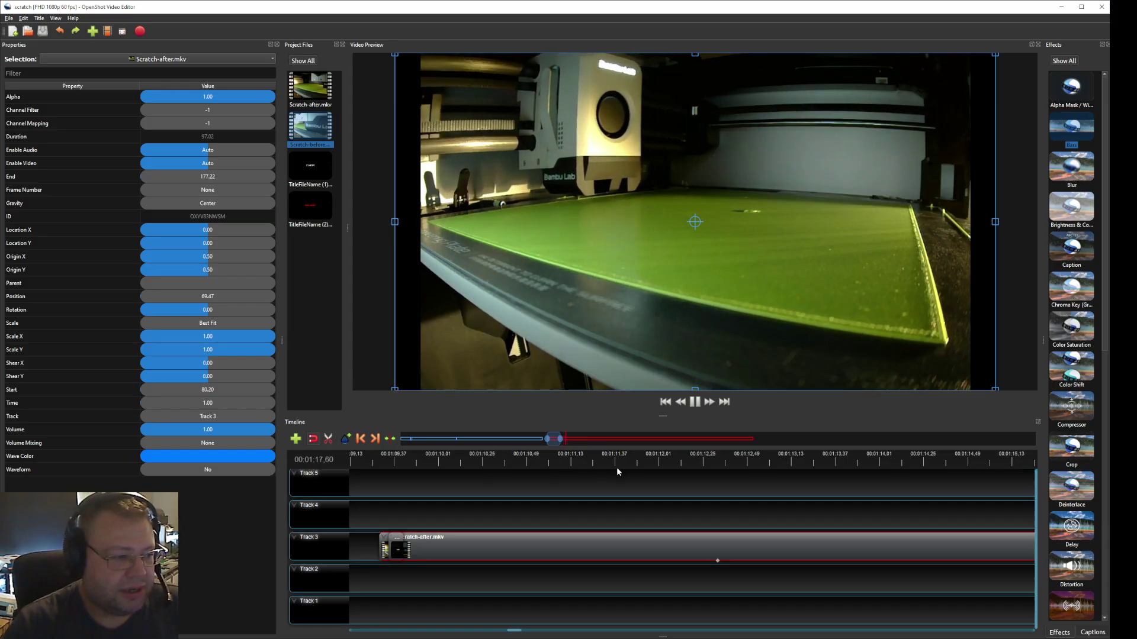
pyautogui.click(696, 403)
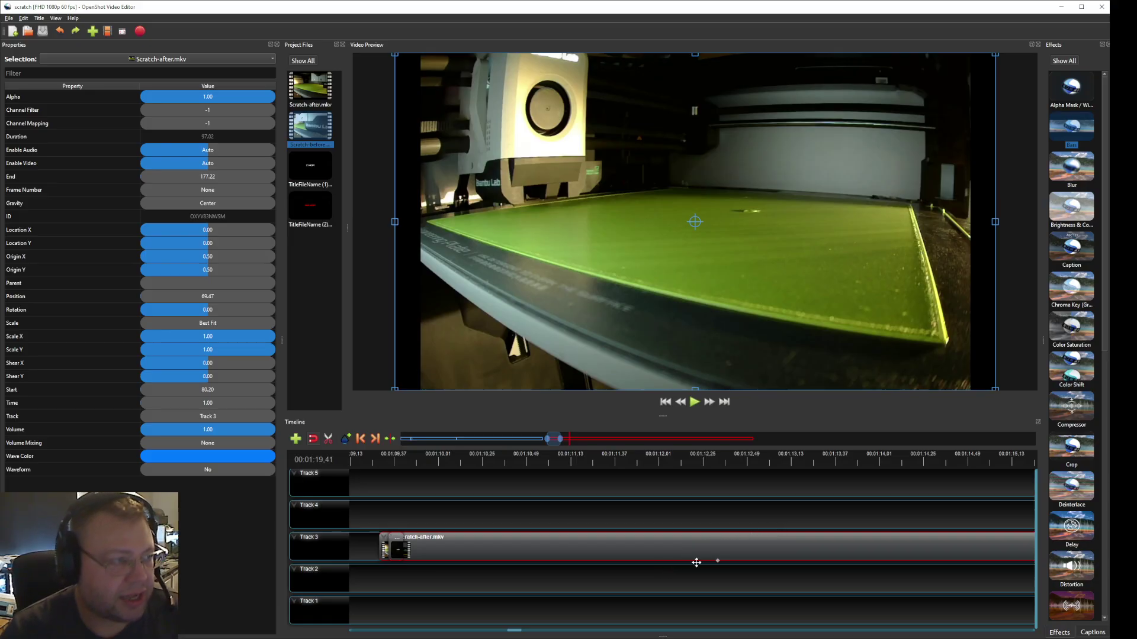
# Minimize OpenShot, switch to OrcaSlicer, and read the description of Reduce infill retraction in the process's G-code output settings.
pyautogui.click(1061, 8)
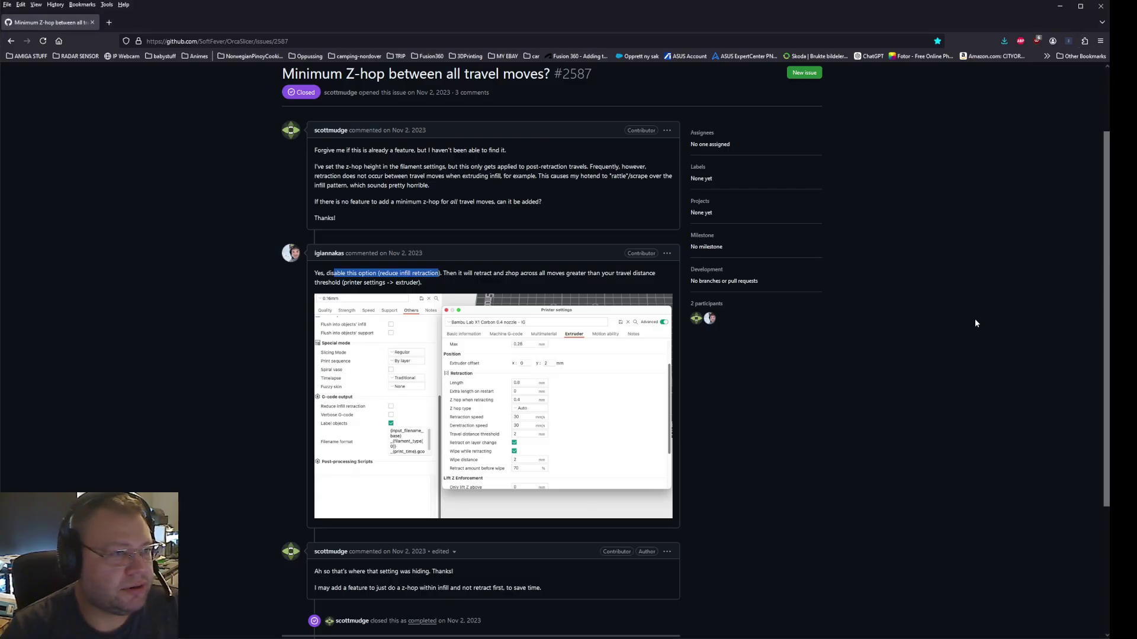
pyautogui.hotkey('alt', 'Tab')
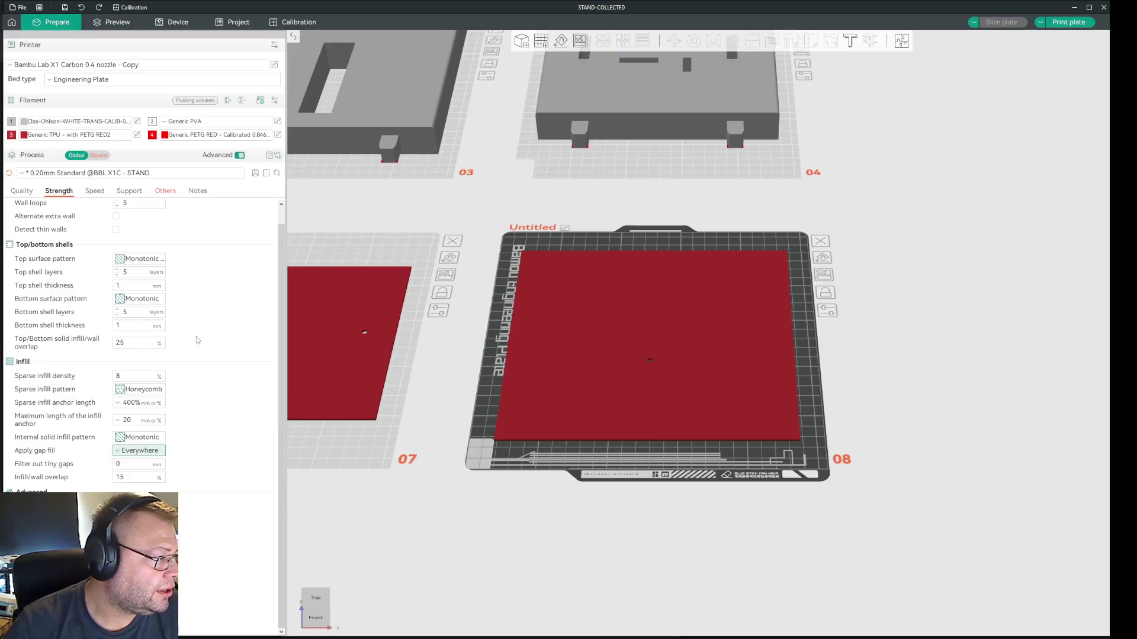
pyautogui.scroll(1, 197, 340)
pyautogui.click(166, 191)
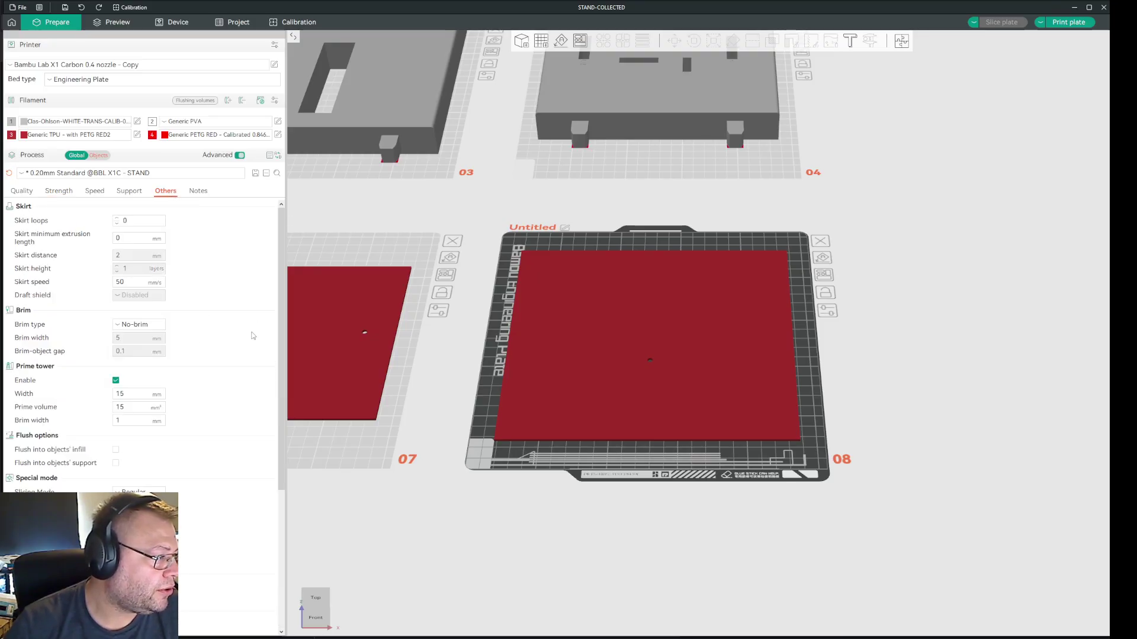
pyautogui.scroll(-5, 230, 444)
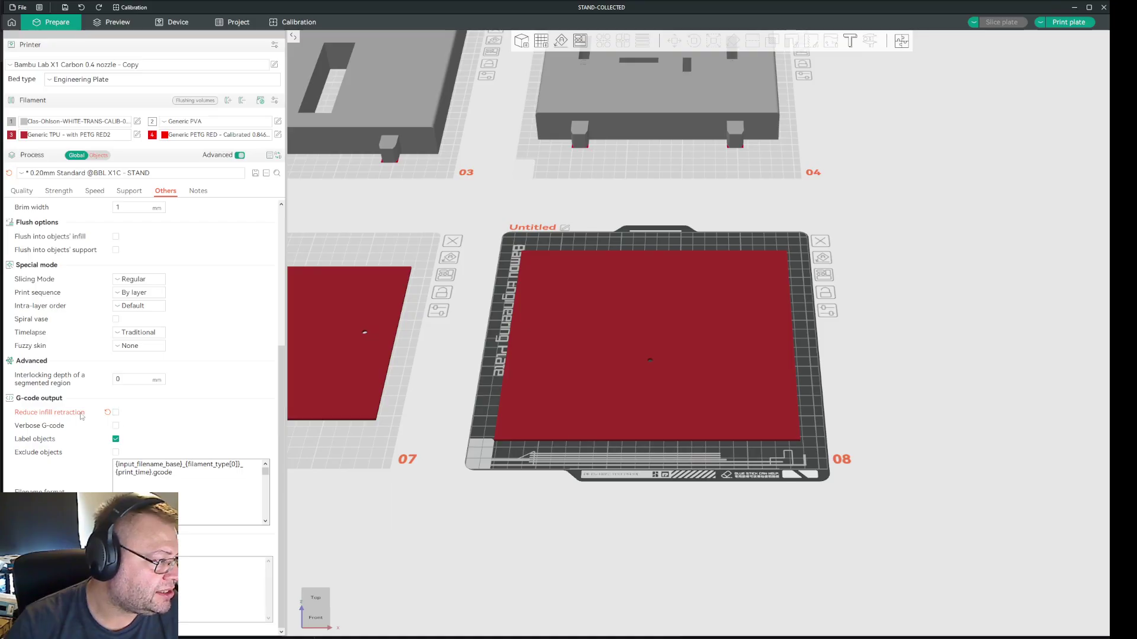
pyautogui.moveTo(50, 416)
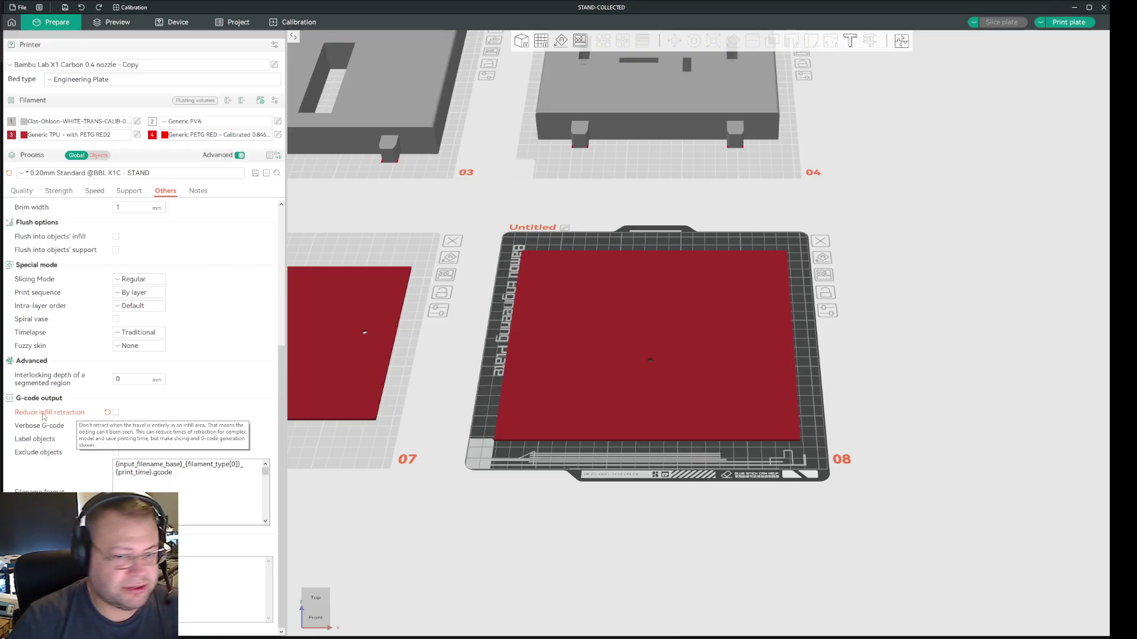
# Enable Reduce infill retraction and disable it again to demonstrate the option.
pyautogui.click(116, 413)
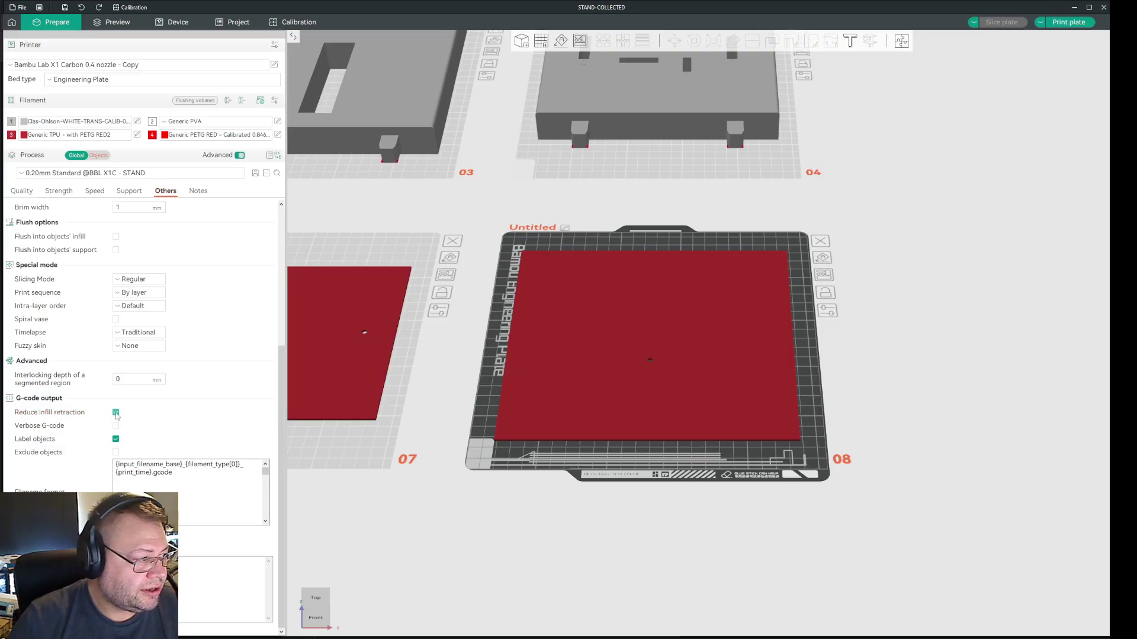
pyautogui.click(115, 412)
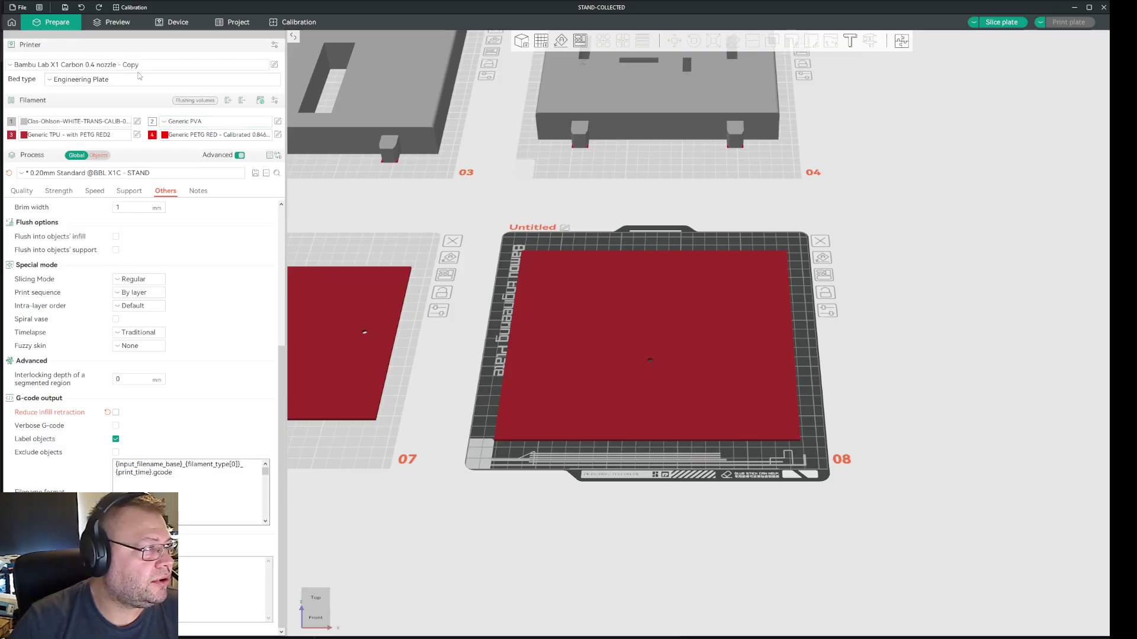
# Open the printer settings, examine the extruder's Travel distance threshold under Retraction, and close the settings.
pyautogui.click(275, 65)
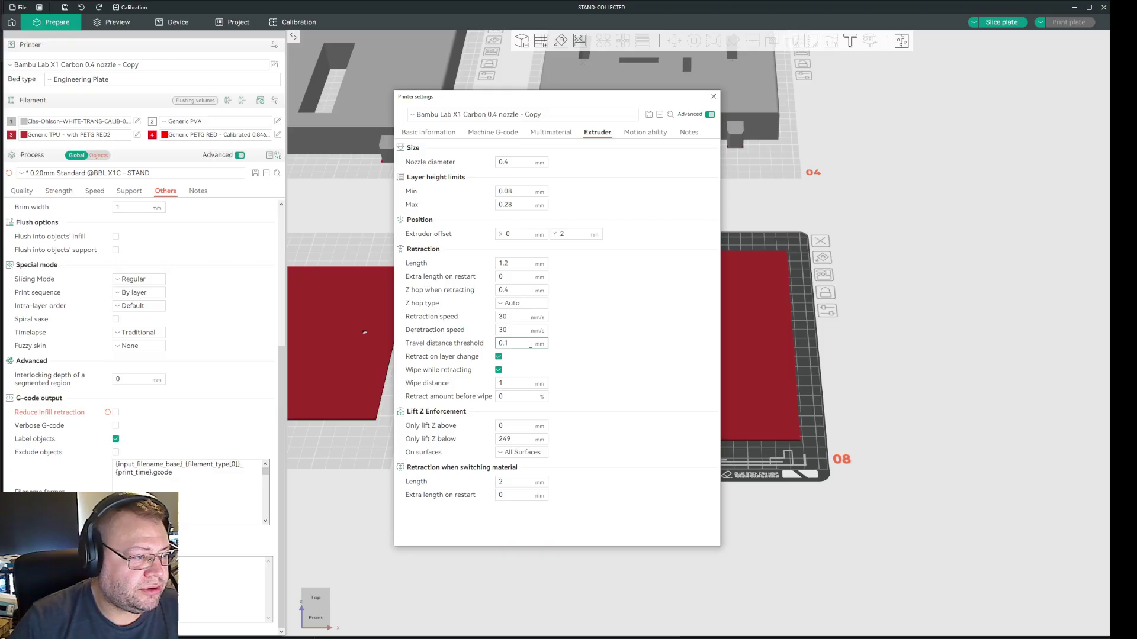
pyautogui.click(510, 343)
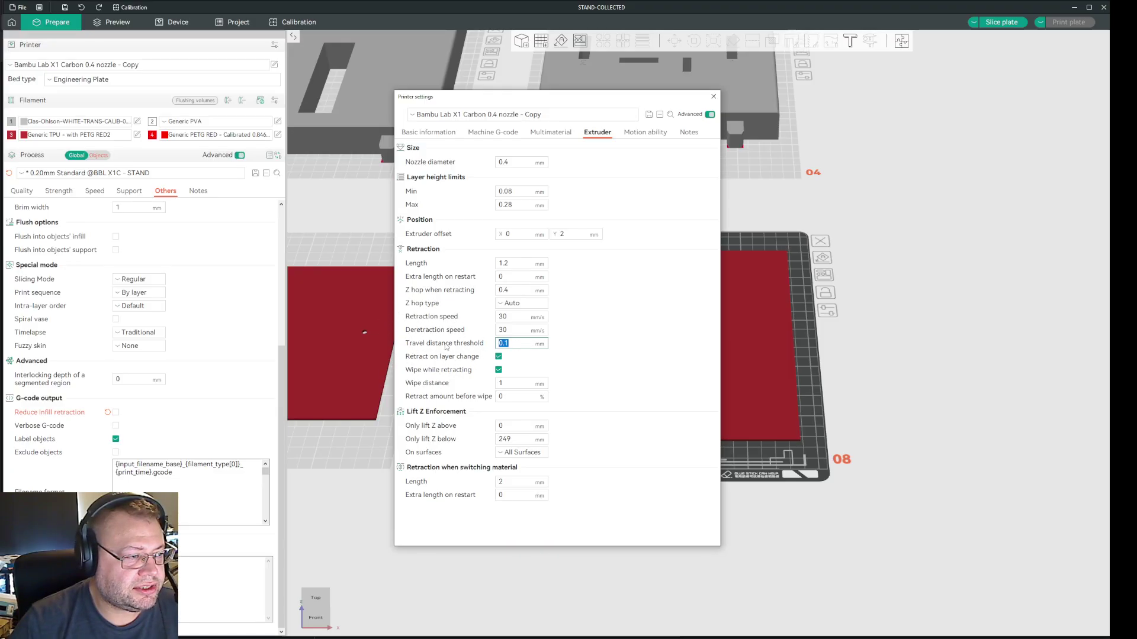
pyautogui.click(515, 344)
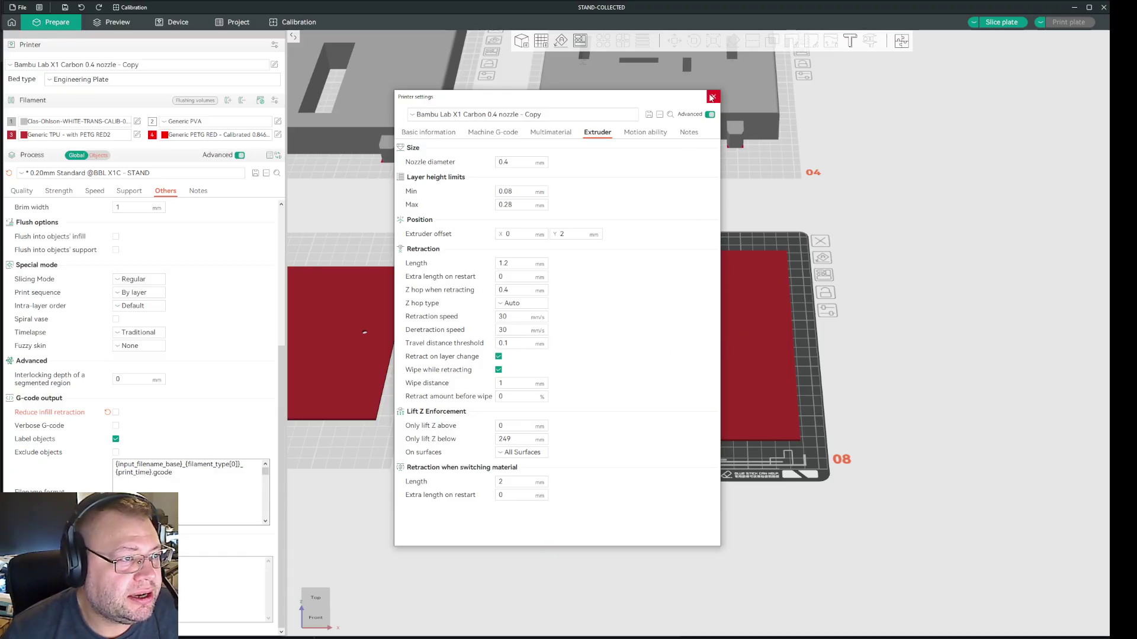
pyautogui.click(712, 97)
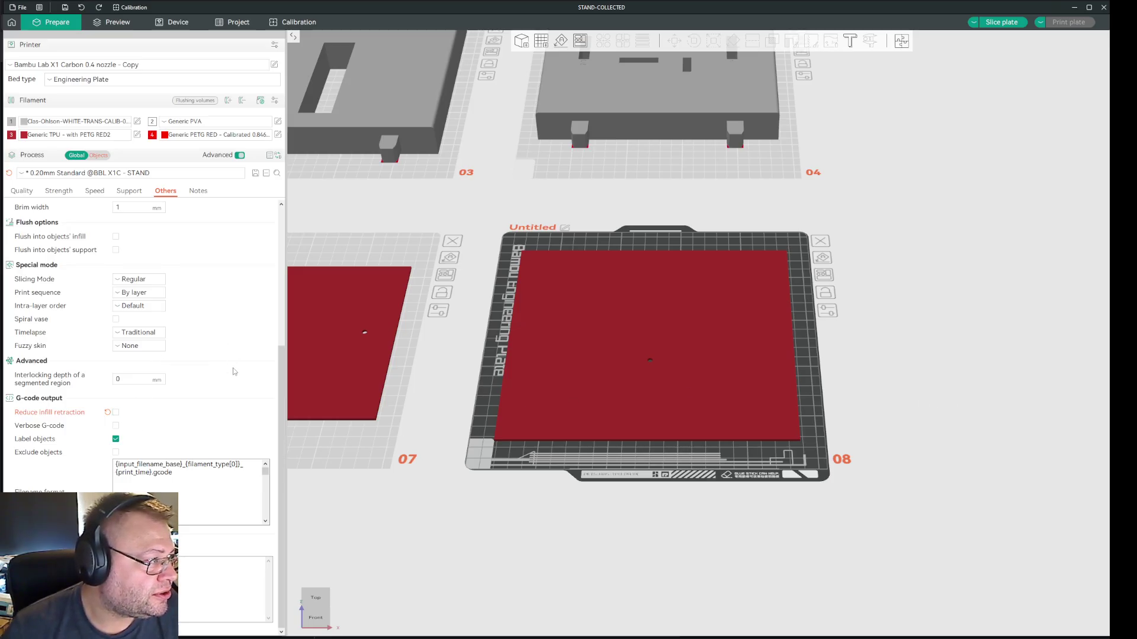
# Revisit the Reduce infill retraction option, then reopen the printer settings and highlight the Travel distance threshold value.
pyautogui.moveTo(21, 419)
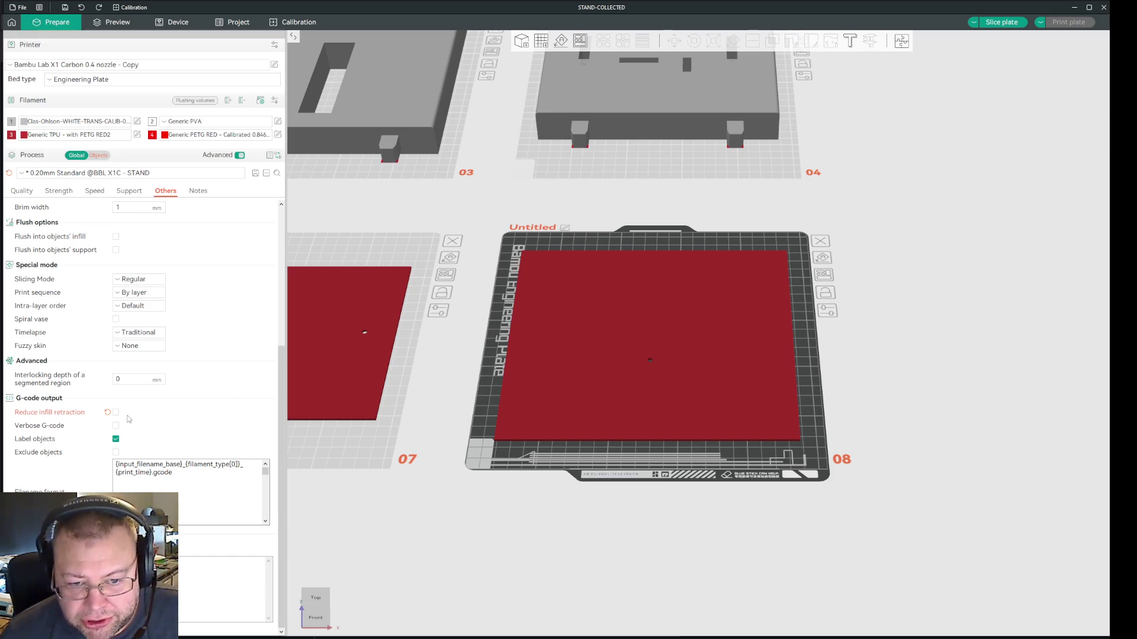
pyautogui.click(274, 64)
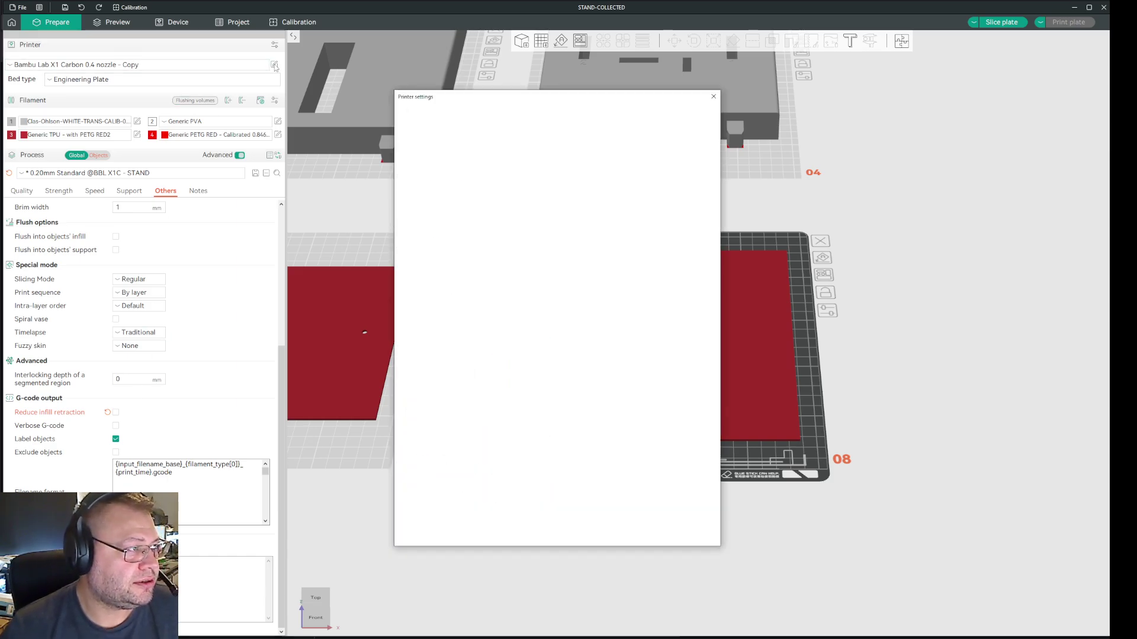
pyautogui.click(524, 345)
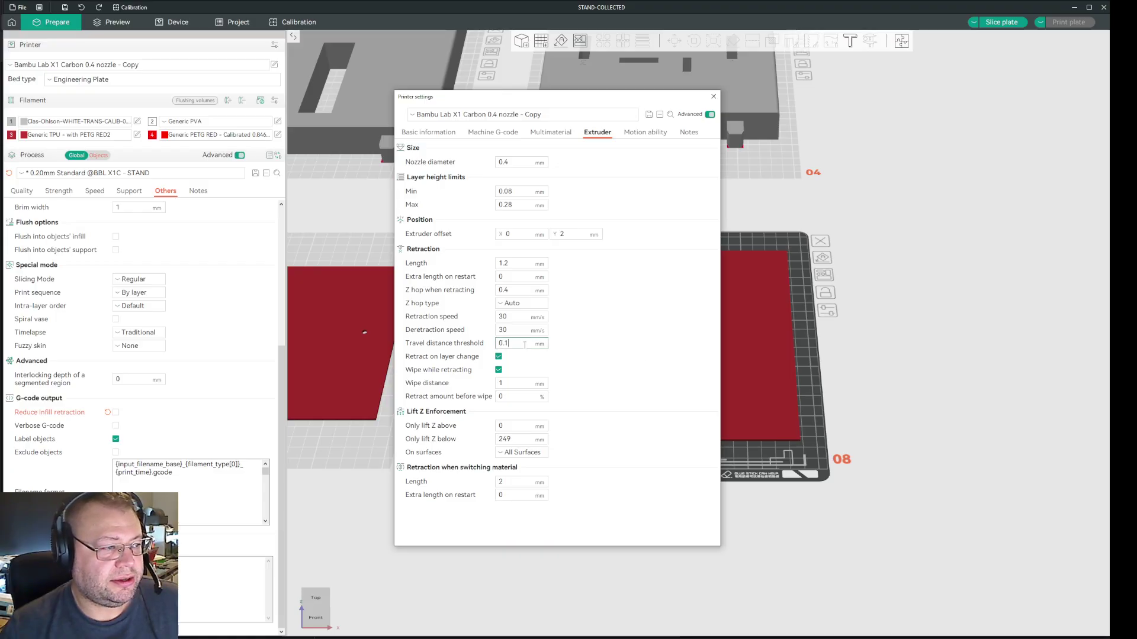
pyautogui.doubleClick(524, 344)
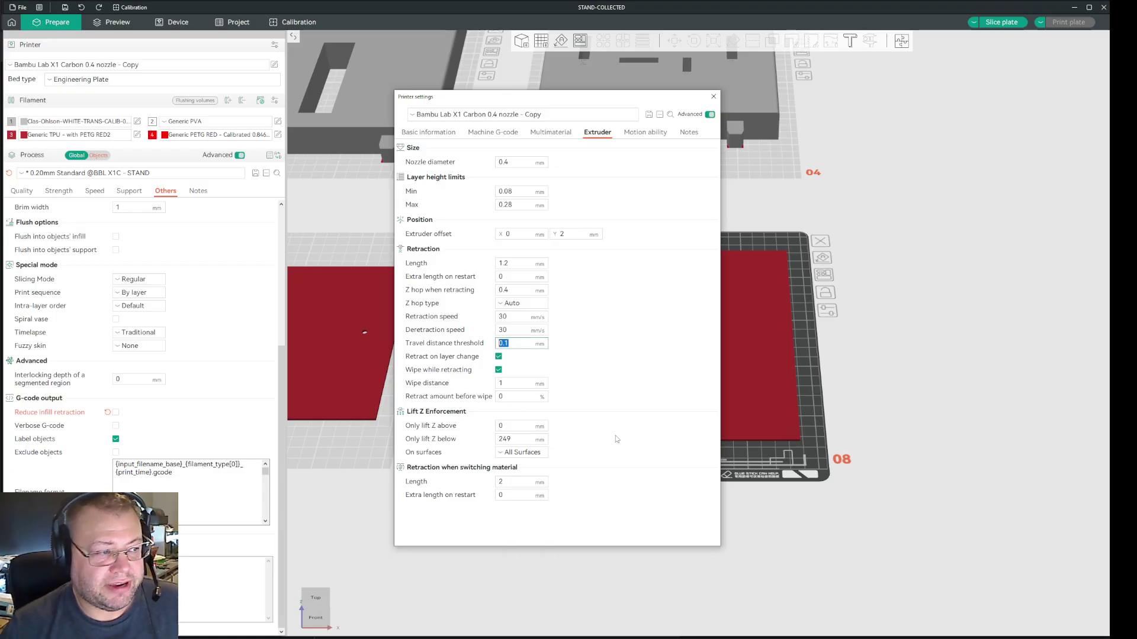
pyautogui.click(646, 387)
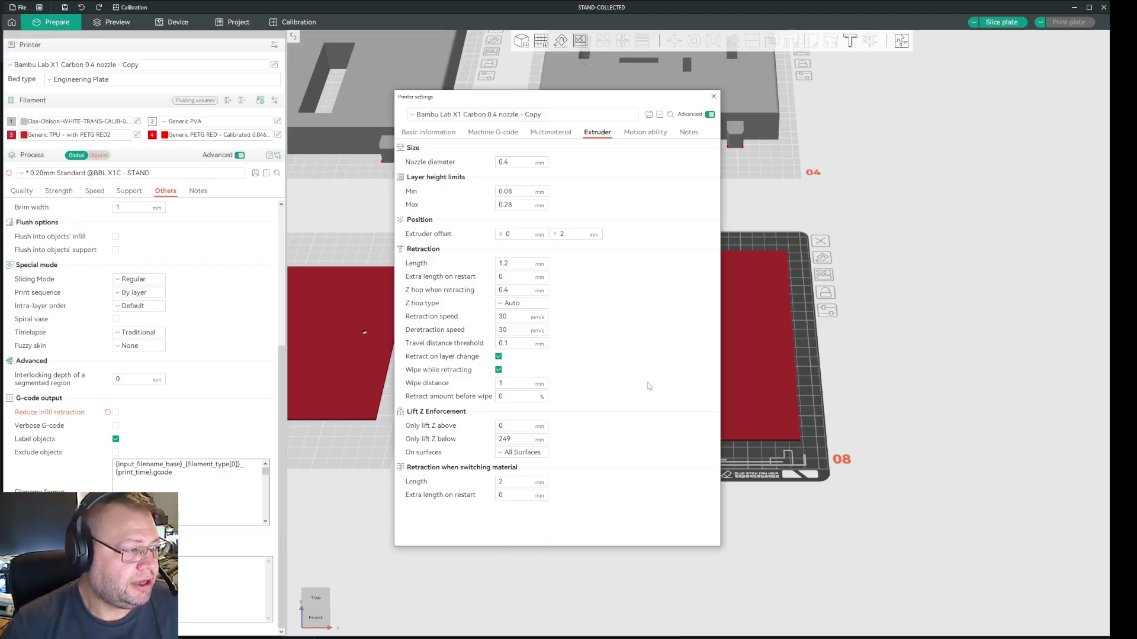